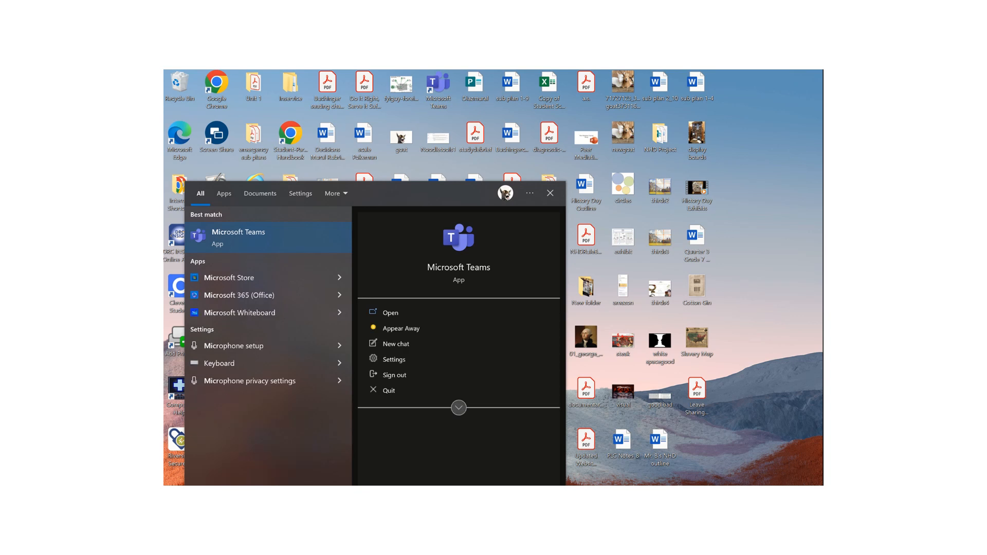
- Search Windows for 'pub' and launch Publisher from the results
key("BackSpace")
key("BackSpace")
key("BackSpace")
type("pub")
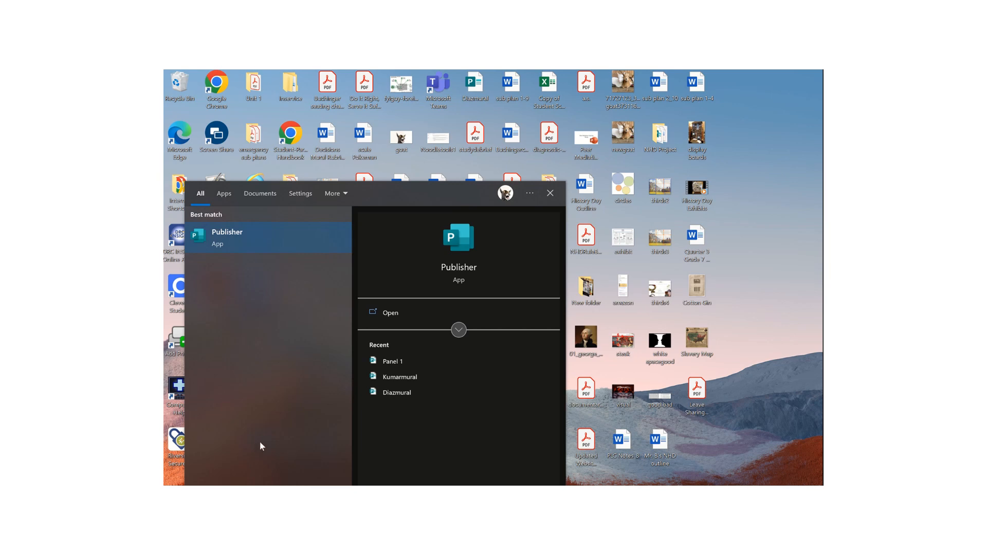
left_click(390, 313)
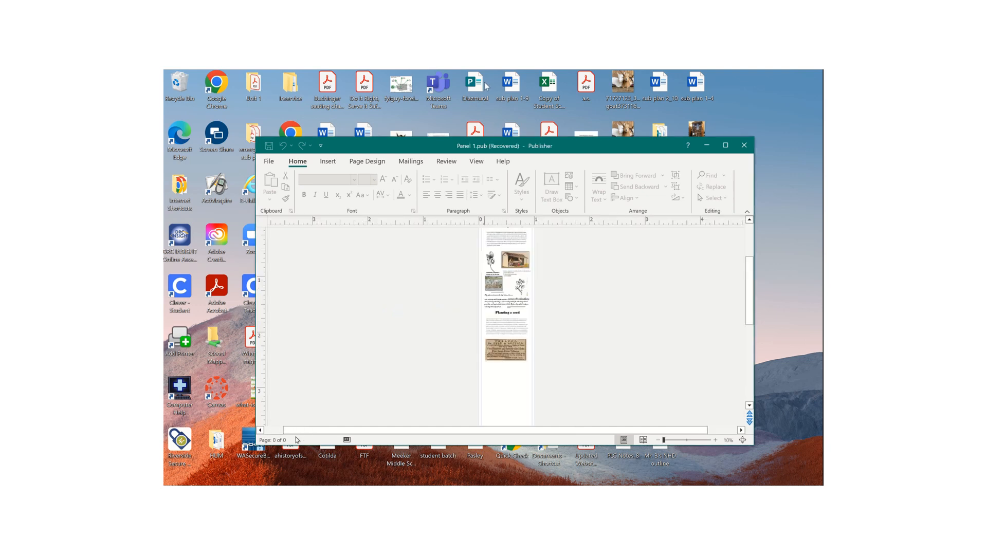
- Create Publication2 from the Blank 8.5 x 11" template
mouse_move(495, 71)
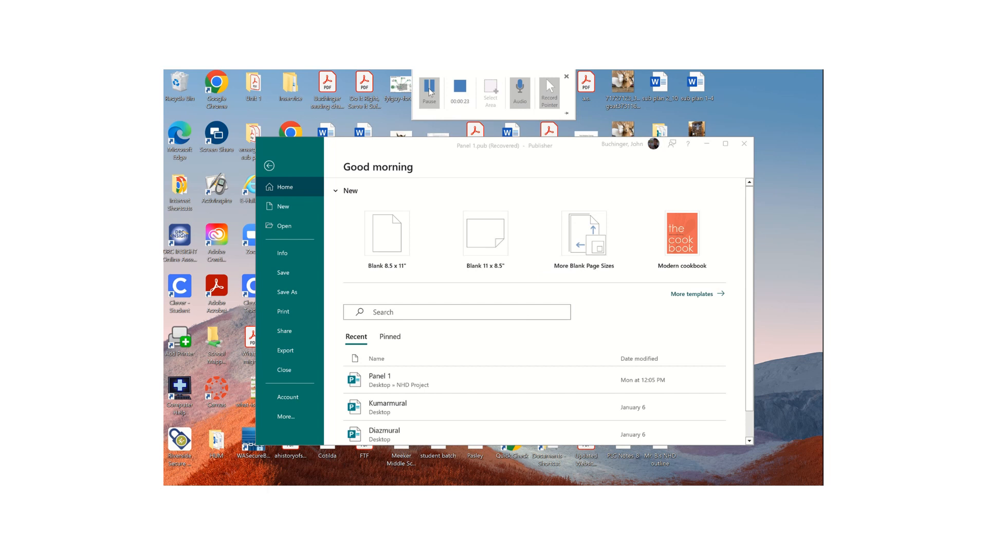
left_click(284, 211)
left_click(282, 211)
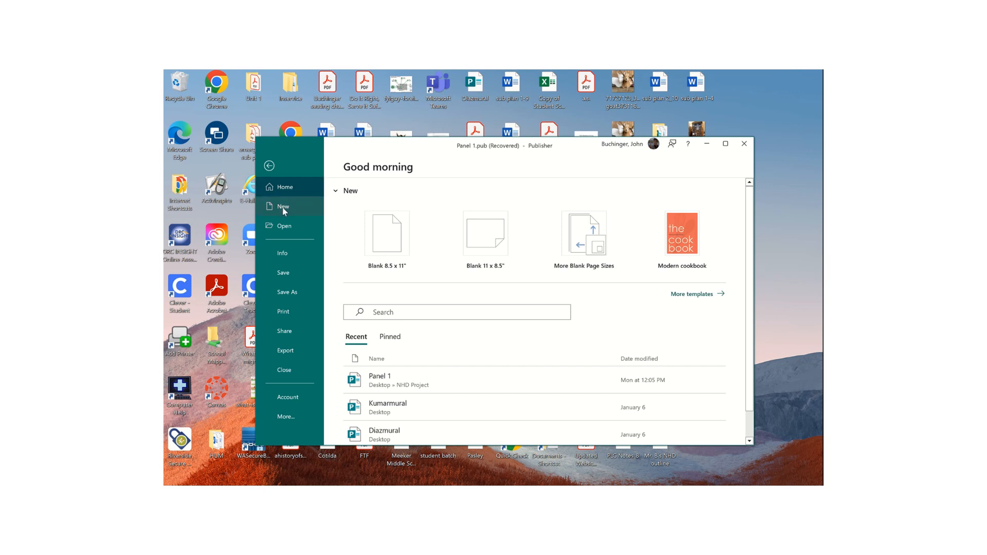
left_click(406, 253)
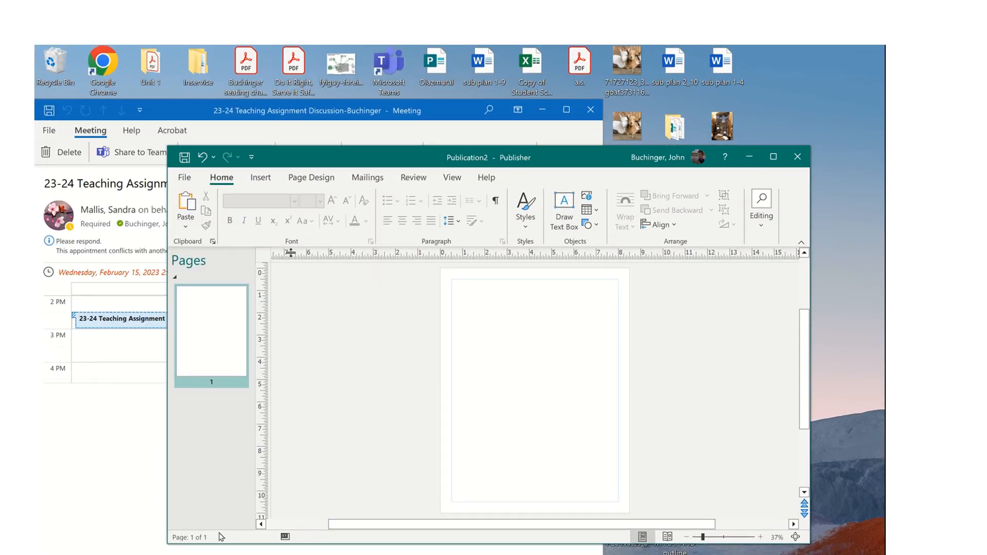
- Create and apply a custom page size named 'Panel 1', 12" wide by 72" tall
left_click(312, 178)
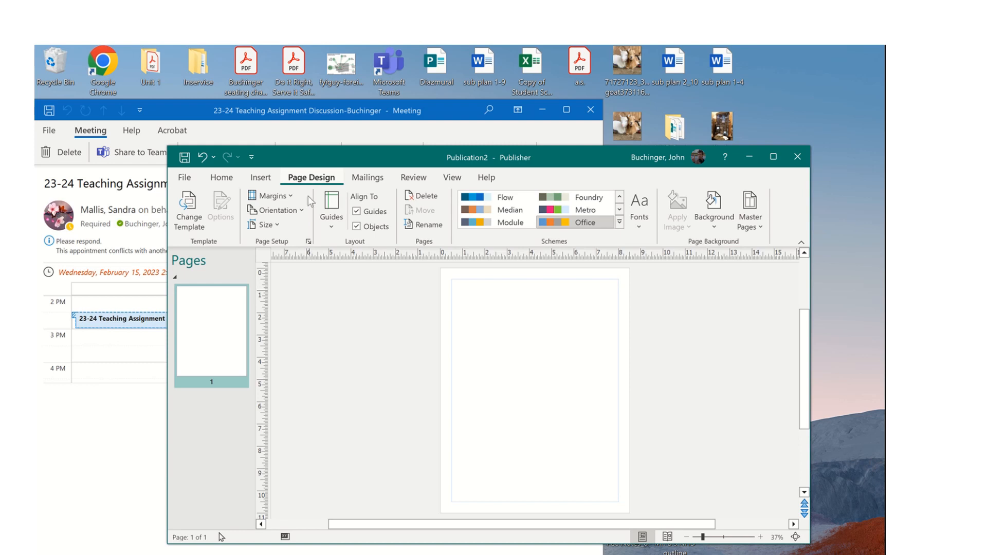
left_click(264, 225)
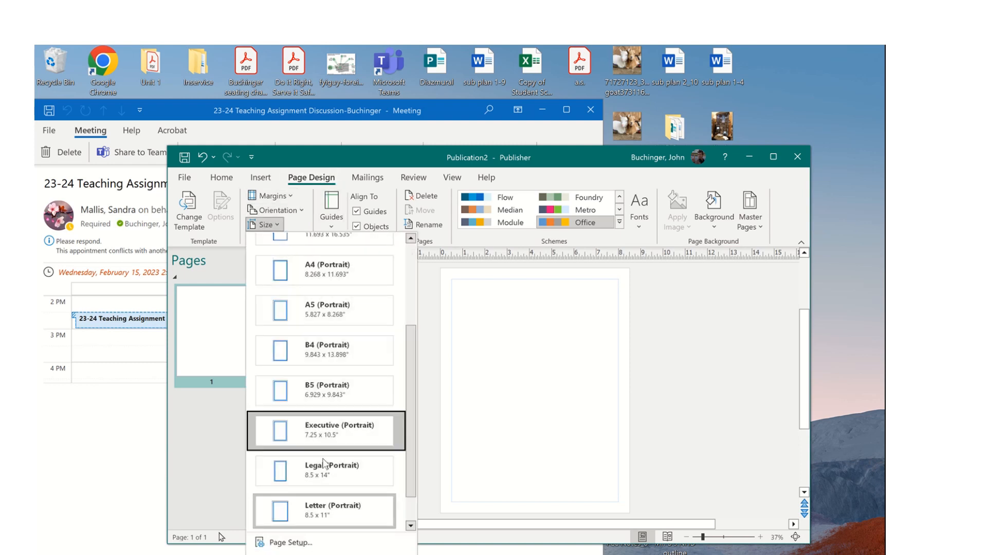
left_click(291, 553)
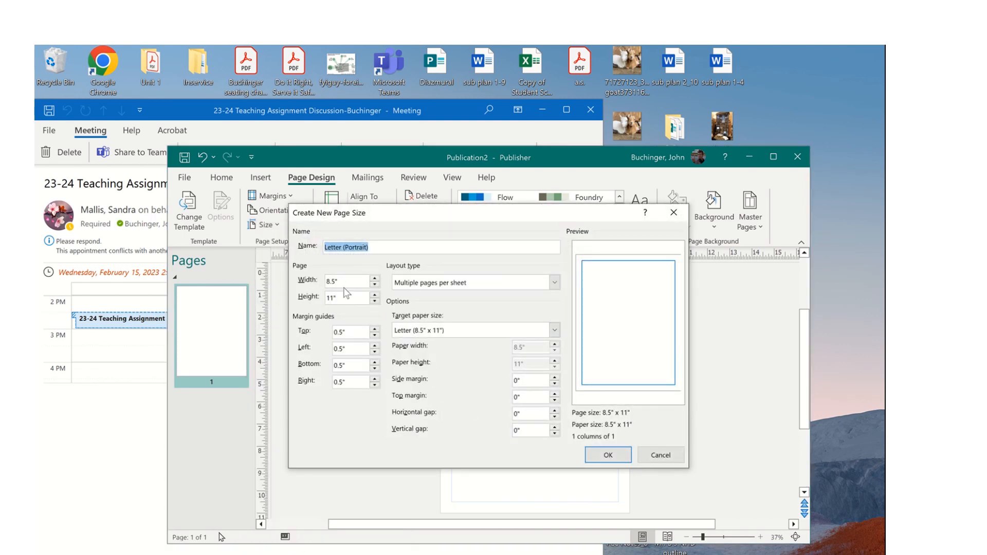
key("Tab")
type("1")
left_click_drag(390, 248, 314, 247)
type("P")
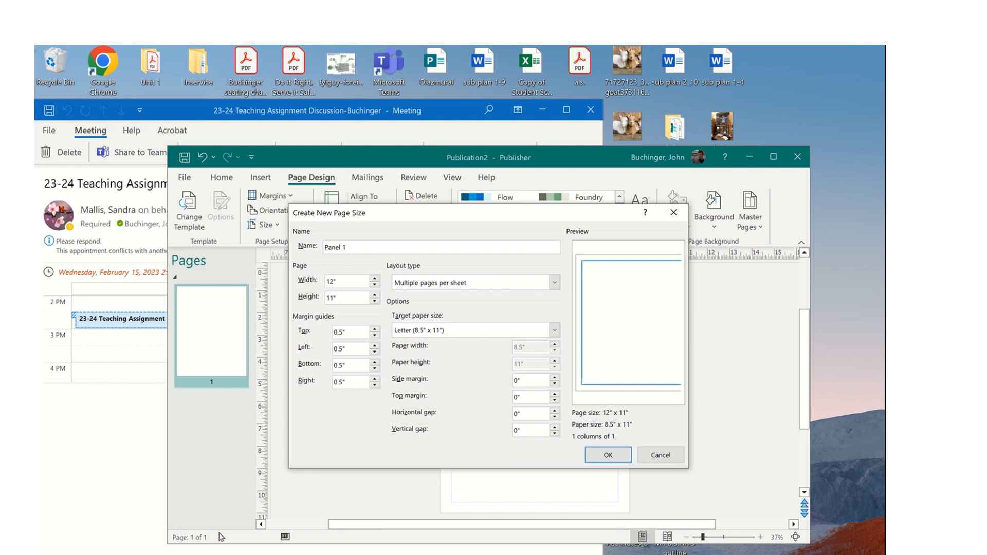
left_click_drag(337, 299, 317, 306)
type("72")
left_click(608, 455)
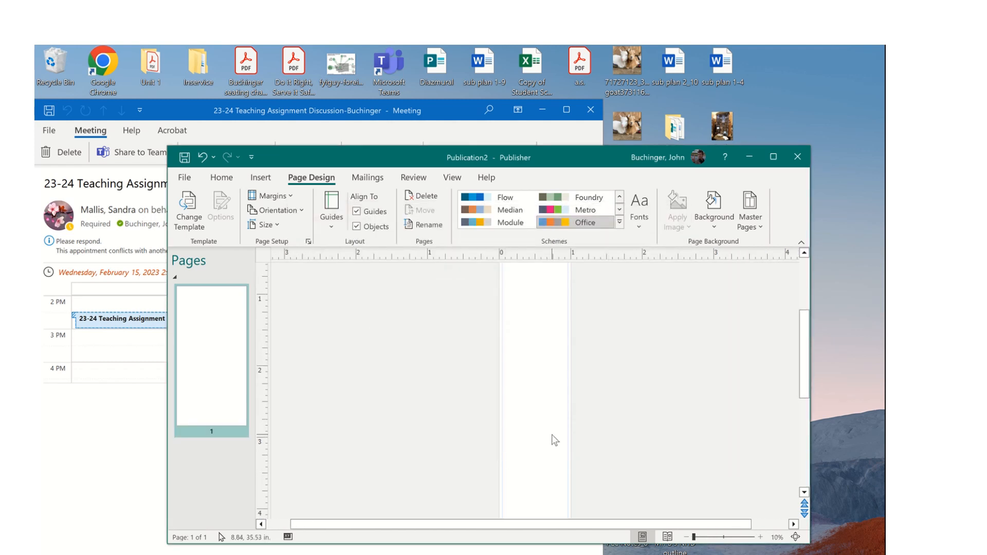
scroll(551, 433, "down", 4)
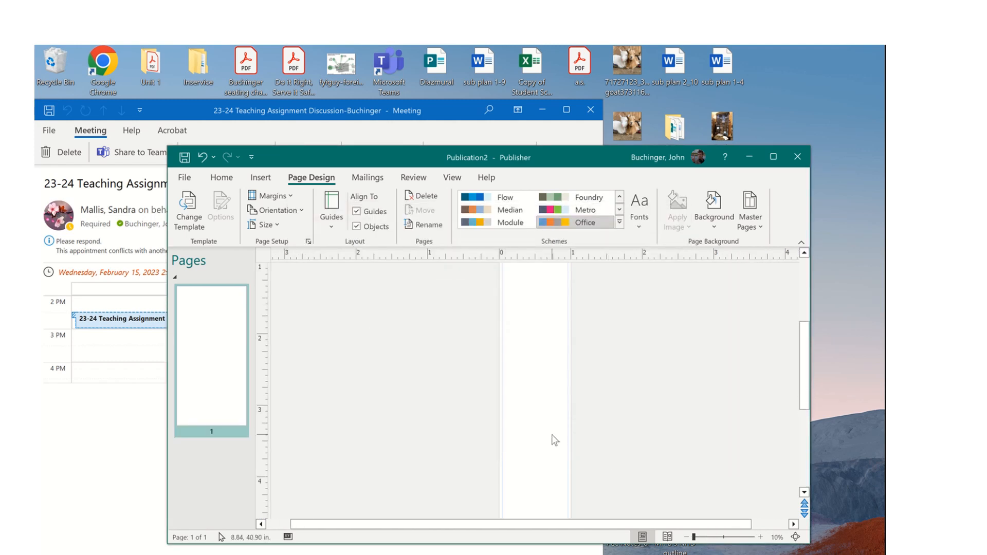
scroll(550, 434, "up", 4)
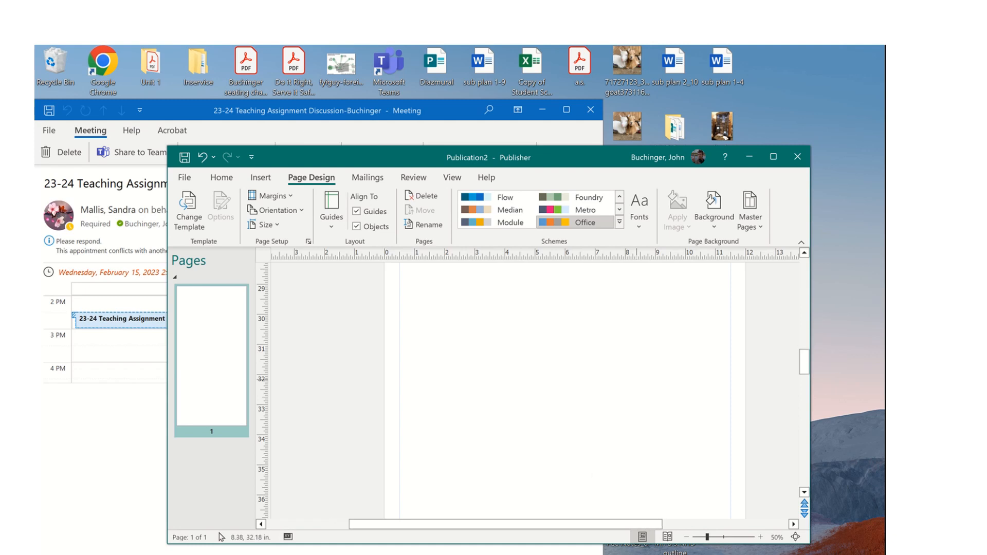
scroll(550, 434, "down", 15)
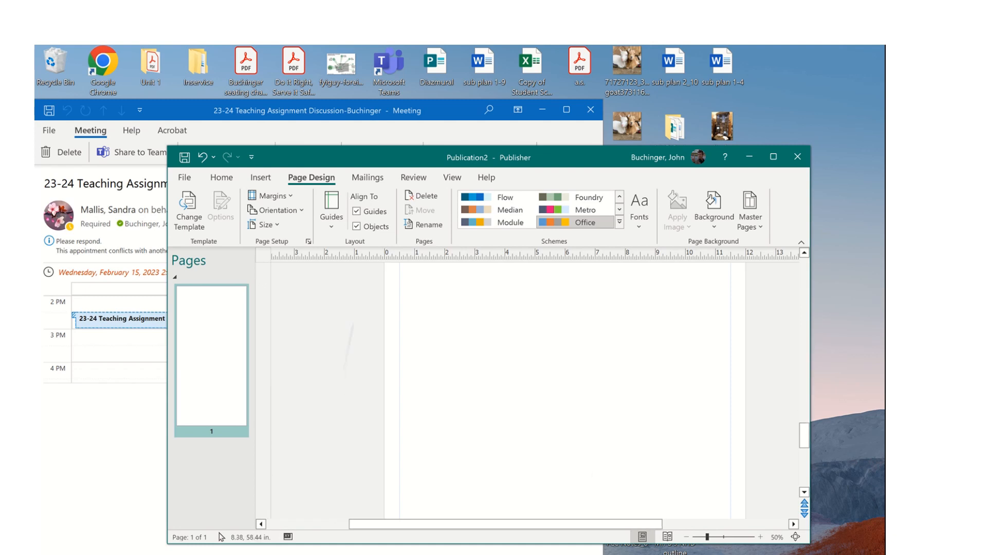
scroll(551, 434, "down", 3)
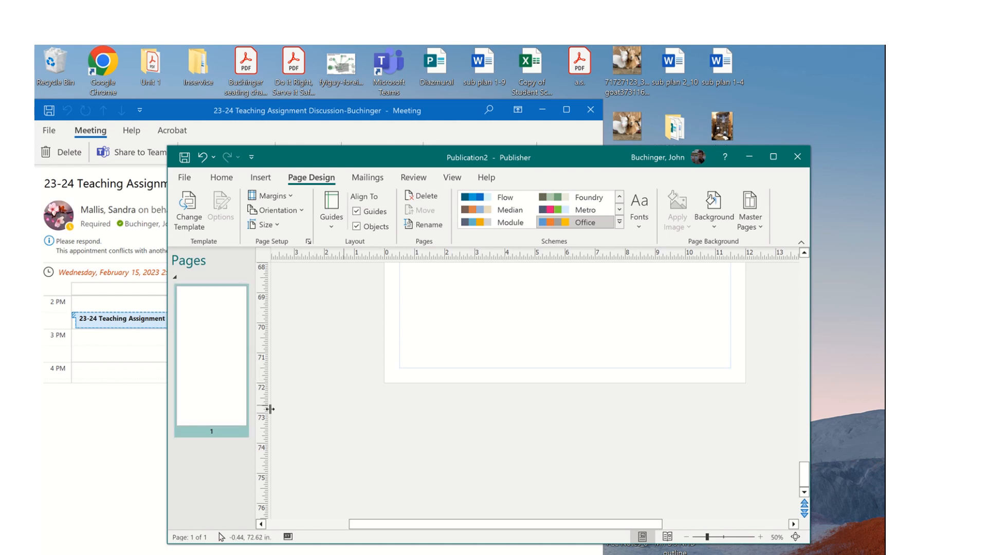
mouse_move(462, 51)
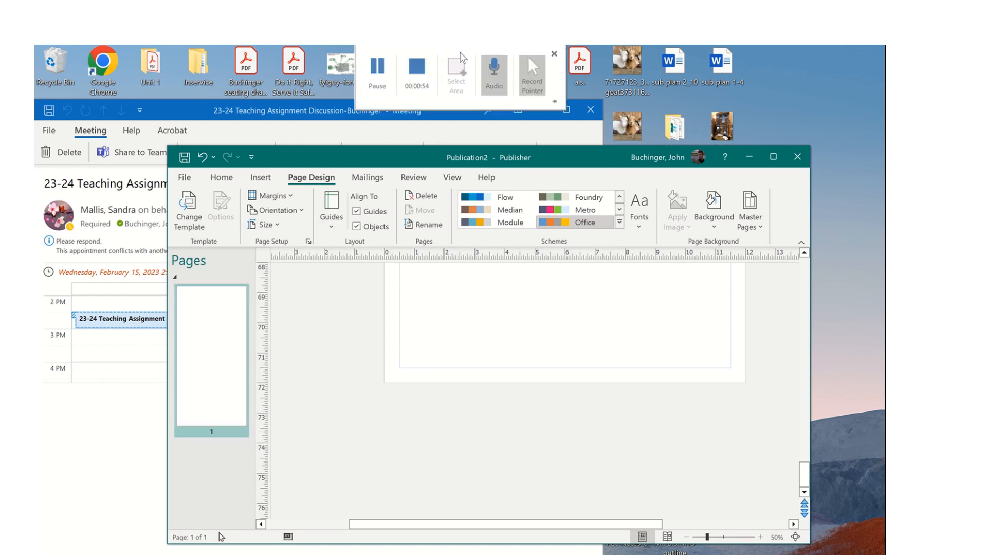
left_click(420, 75)
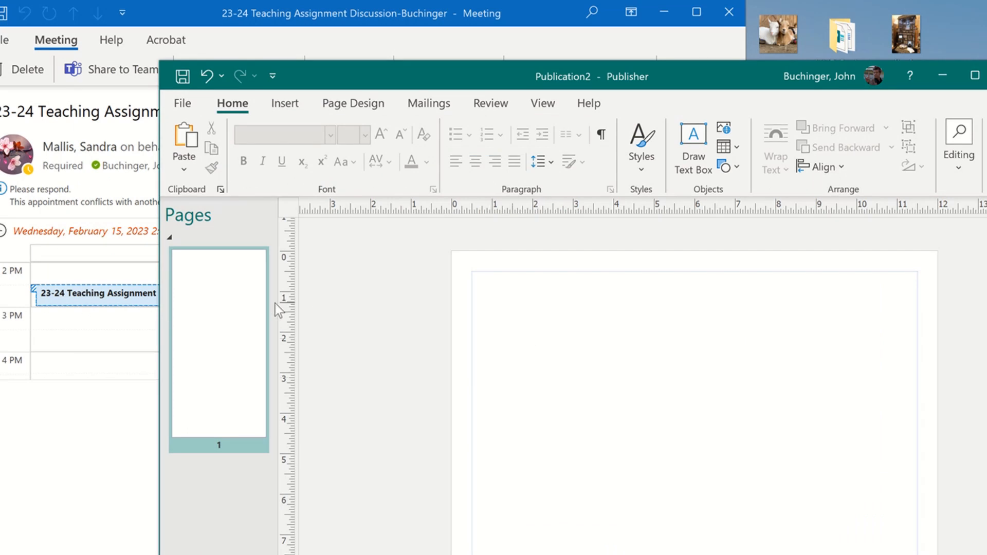
- Pin Draw Text Box to Quick Access, draw a wide top box, and type 'catton through History'
right_click(692, 145)
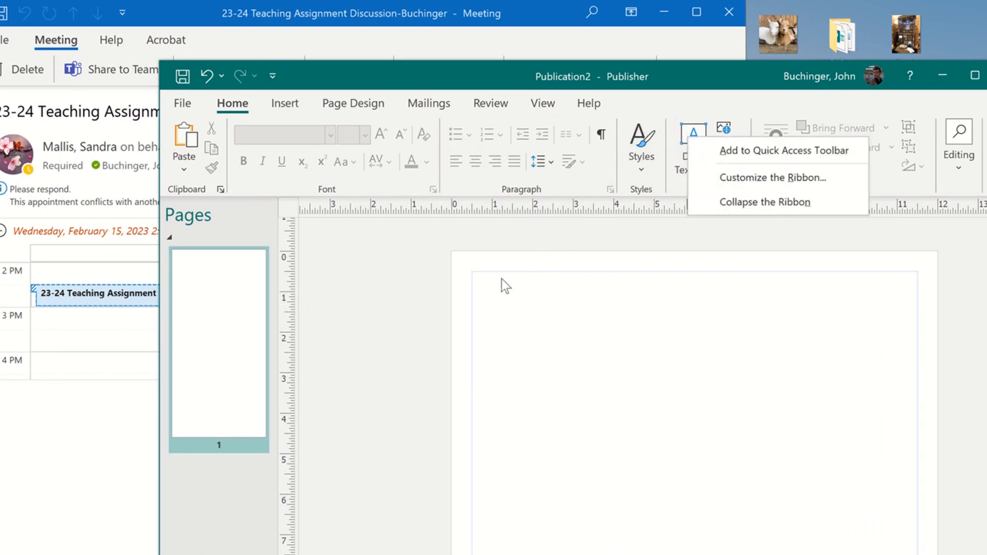
left_click(699, 151)
left_click(695, 141)
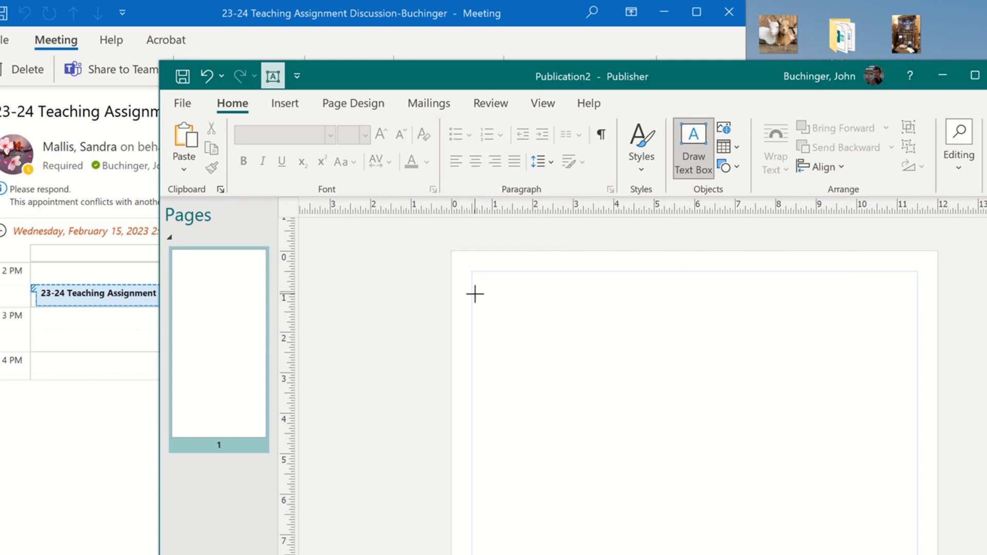
mouse_move(474, 294)
left_mouse_down()
mouse_move(480, 379)
mouse_move(663, 370)
mouse_move(918, 382)
left_mouse_up()
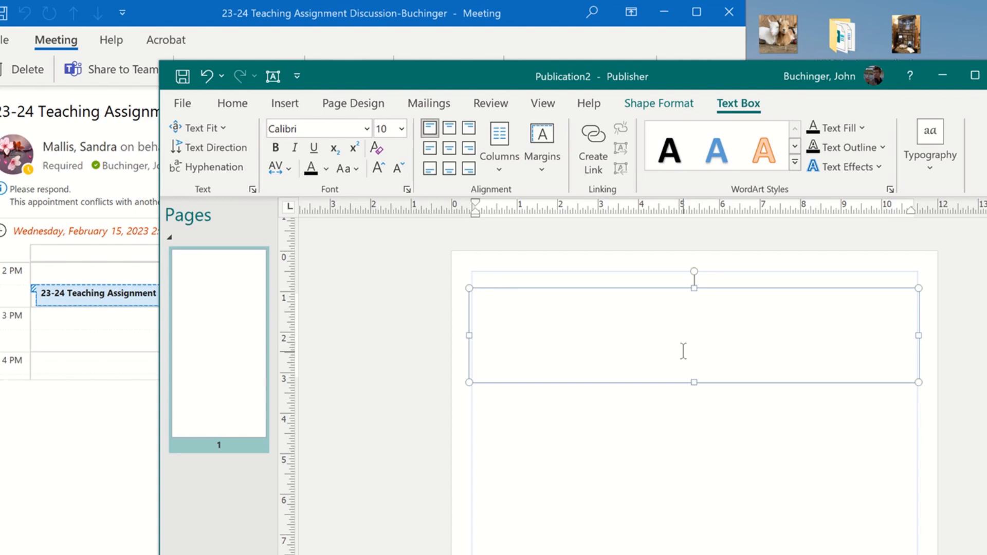
type("ca")
type("tton th")
type("rough H")
type("istory")
- Try 48, 72 and 84 pt on the title text, settling on 72 pt
left_click_drag(540, 305, 478, 304)
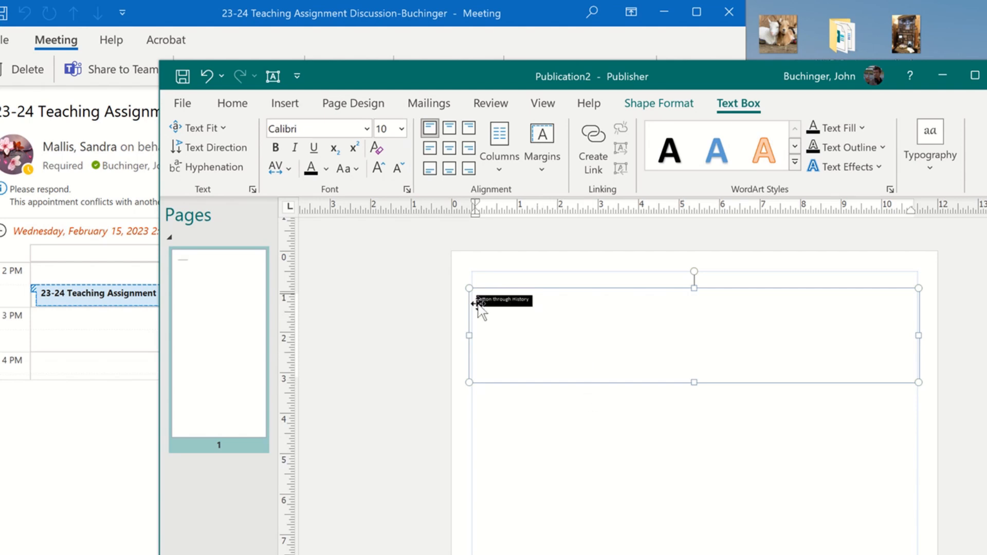
left_click(400, 129)
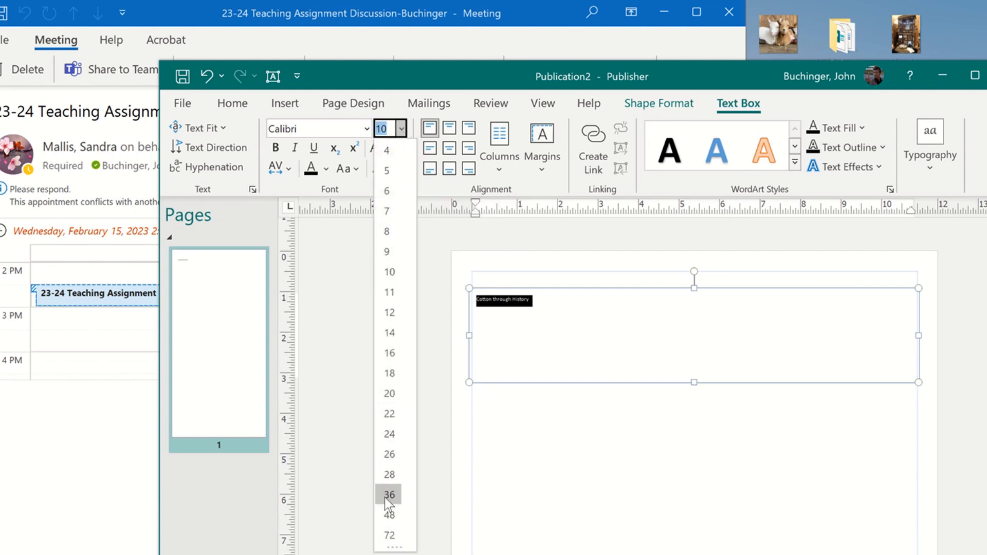
left_click(389, 514)
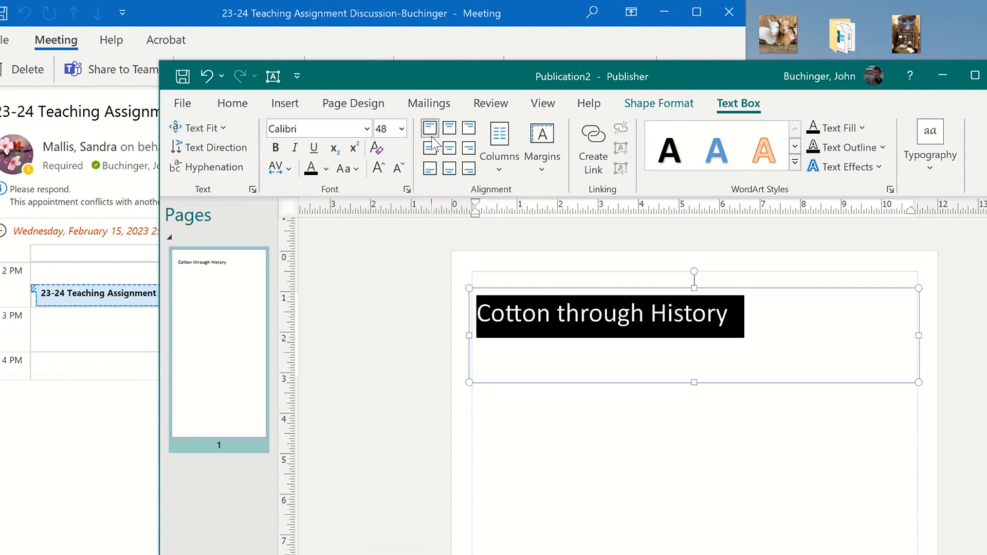
left_click(401, 129)
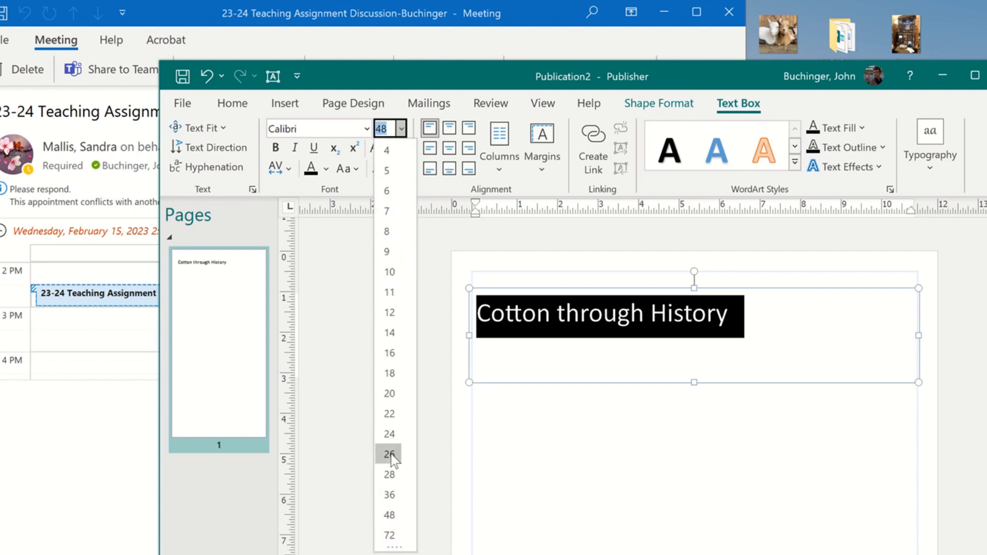
left_click(389, 535)
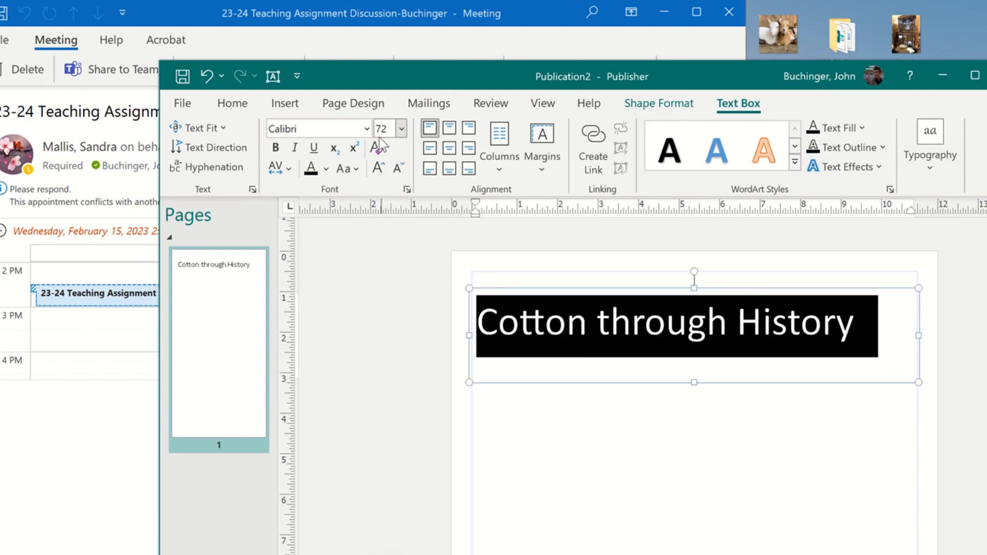
left_click(396, 129)
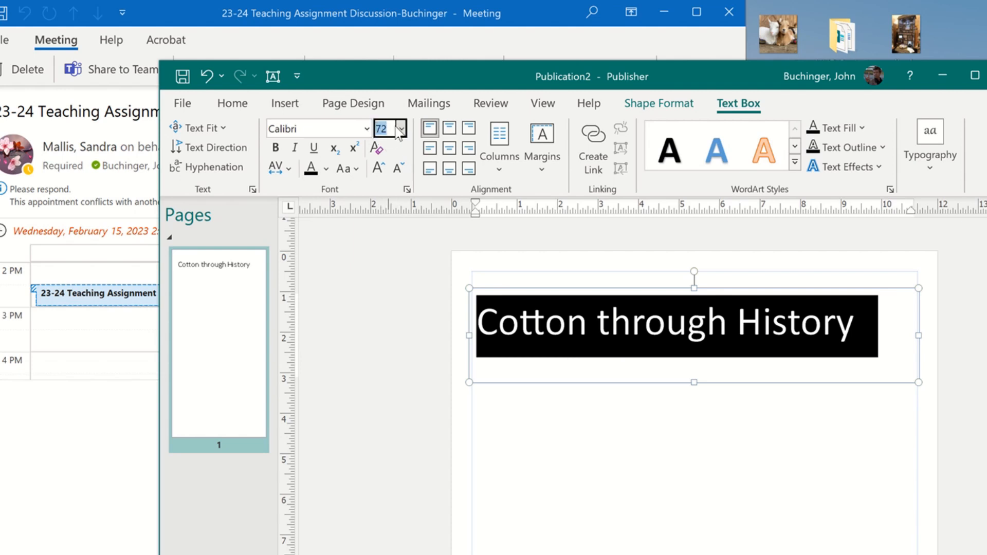
type("84")
key("Return")
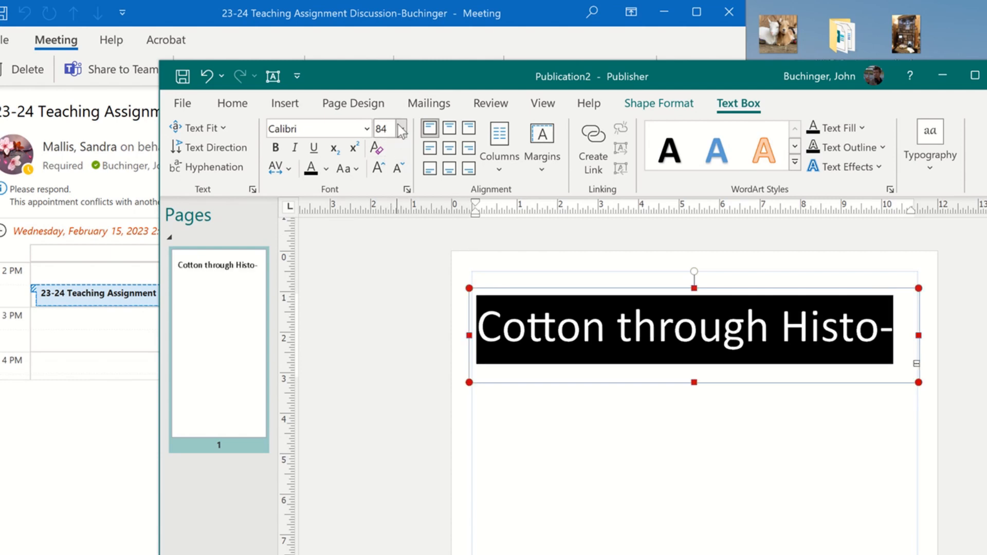
left_click(401, 128)
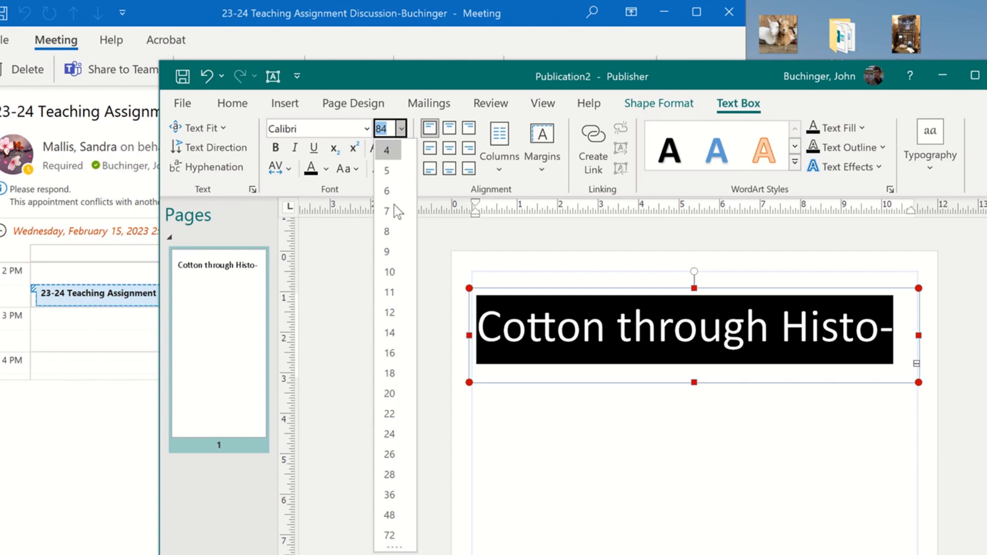
left_click(391, 536)
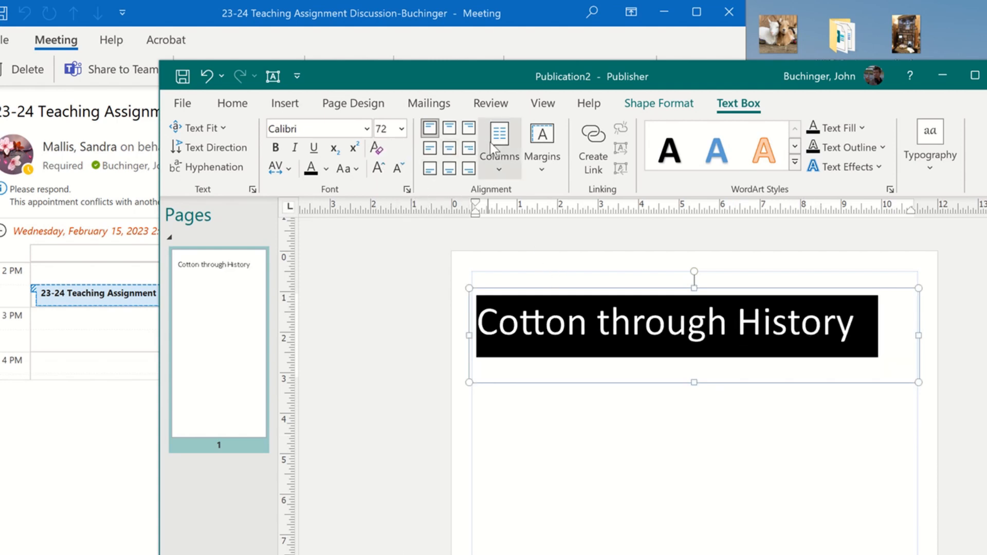
- Center-align the title text within its text box
right_click(622, 318)
left_click(541, 338)
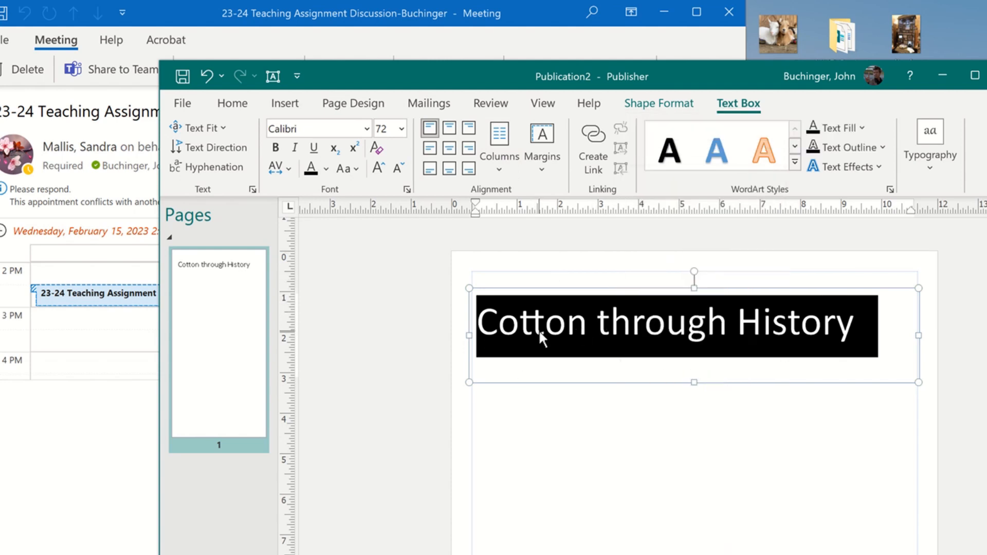
right_click(541, 338)
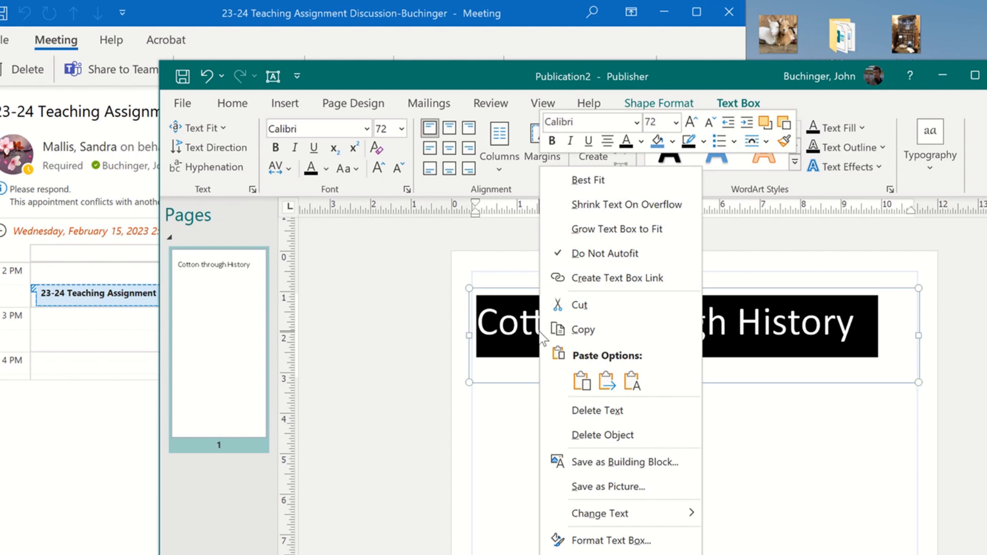
left_click(607, 140)
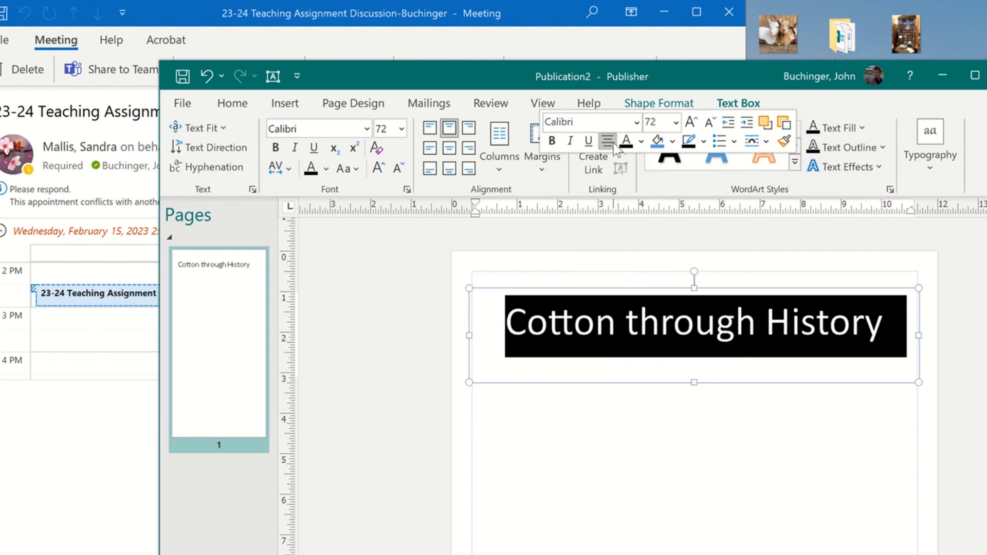
left_click(708, 462)
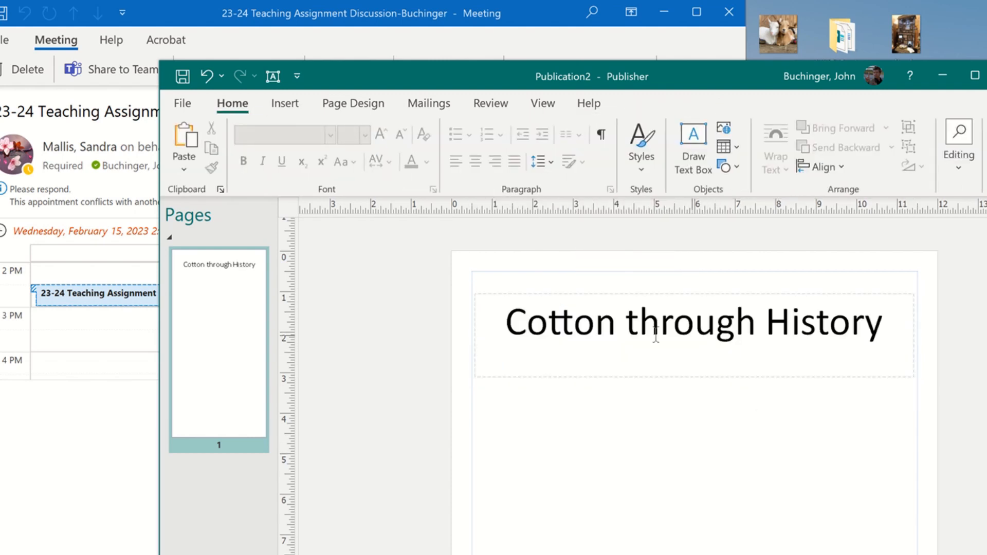
- Change 'through' to 'Through' in the title
left_click(637, 322)
key("BackSpace")
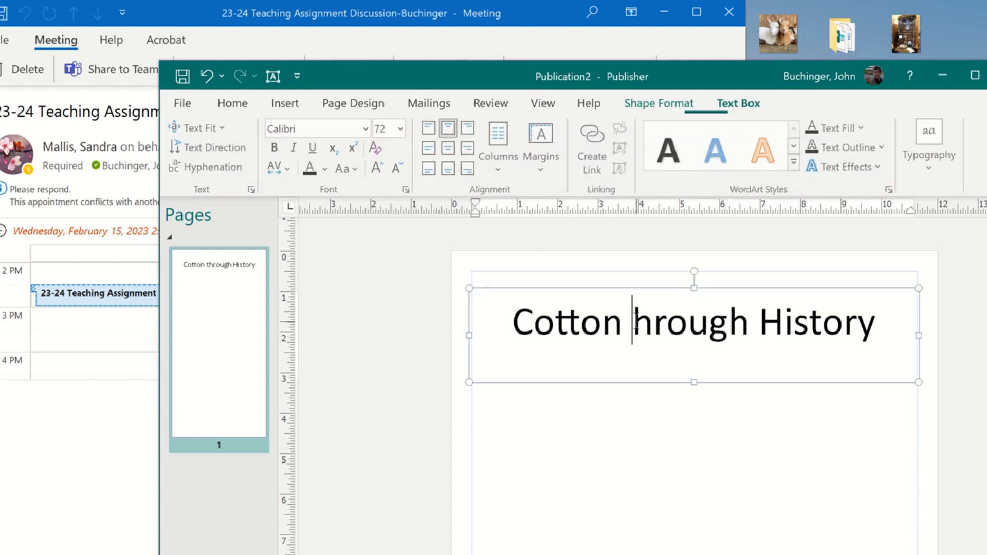
type("T")
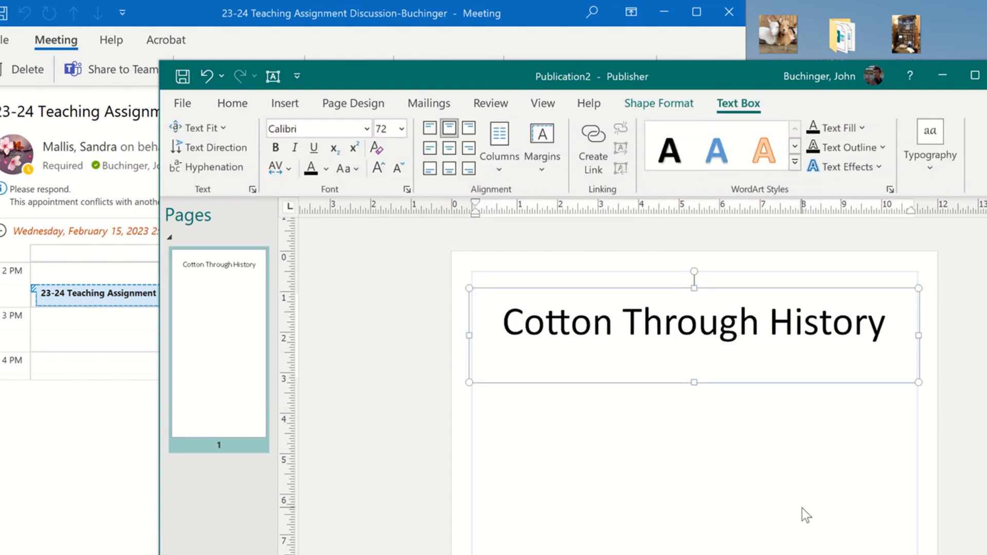
right_click(804, 470)
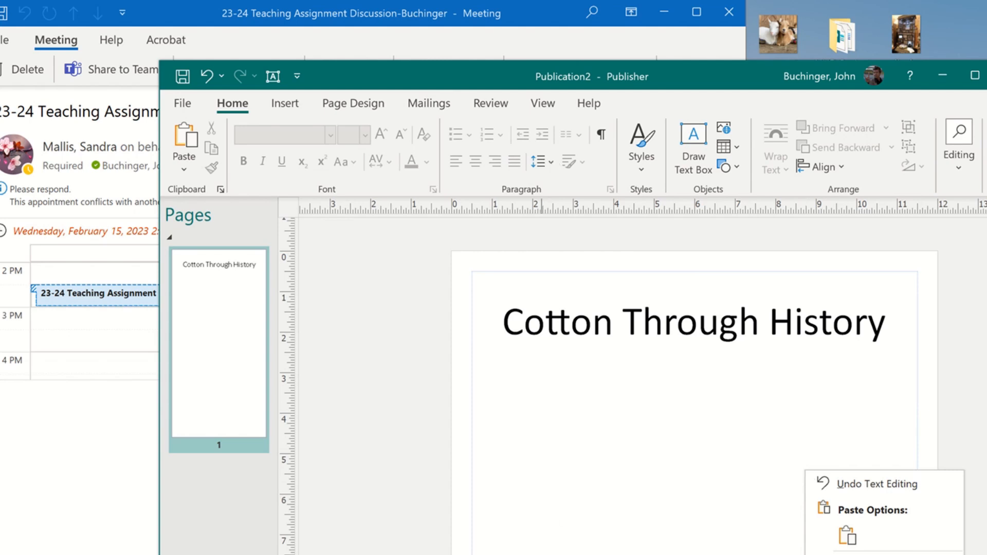
left_click(541, 1)
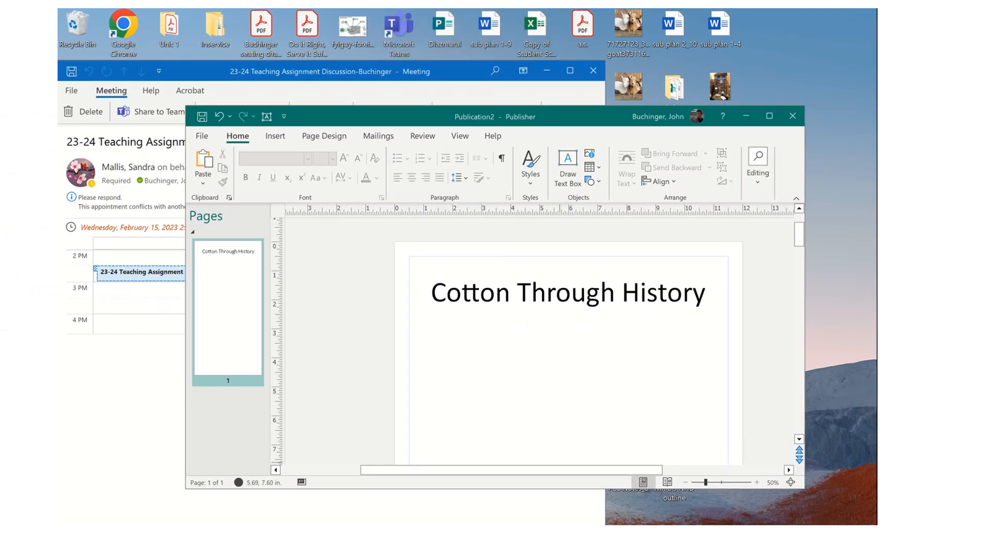
mouse_move(427, 534)
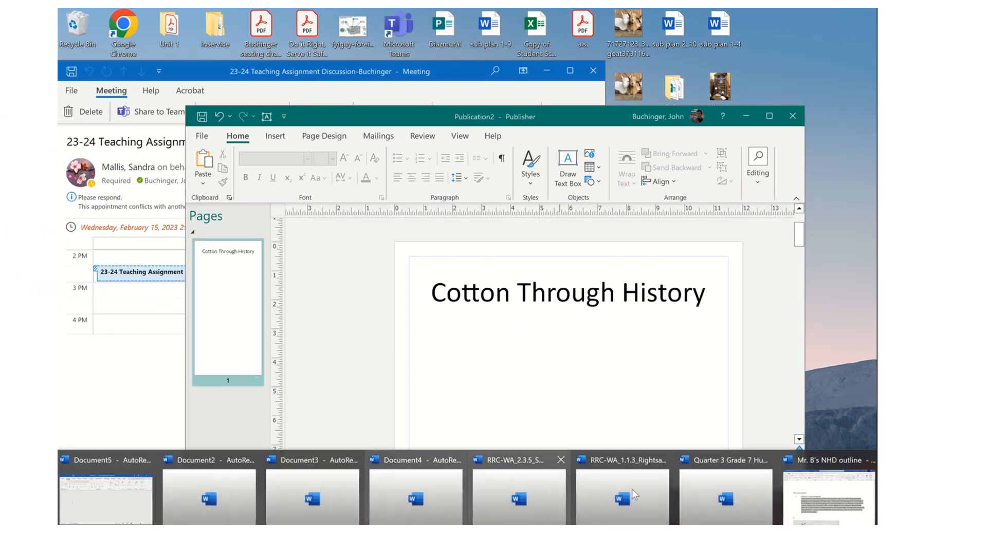
right_click(800, 510)
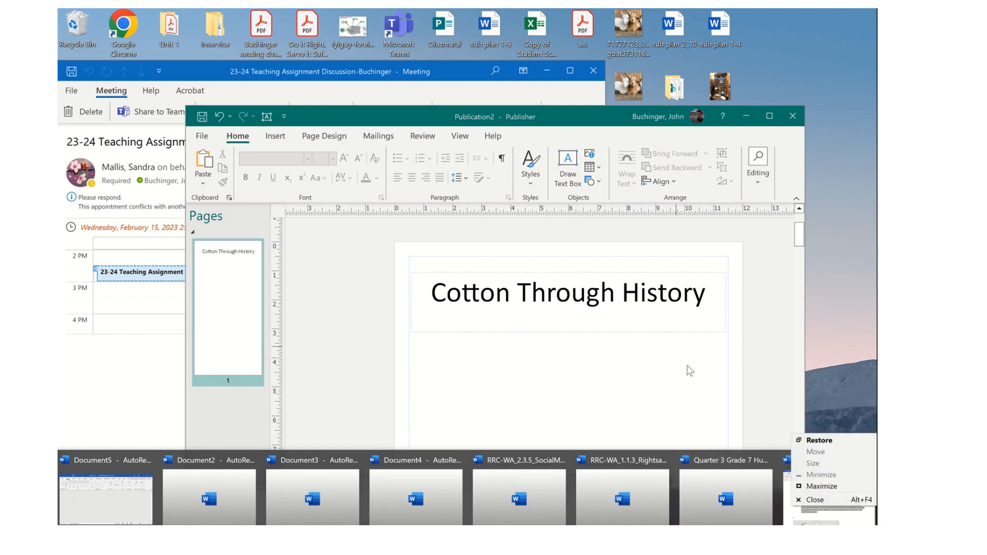
left_click(800, 520)
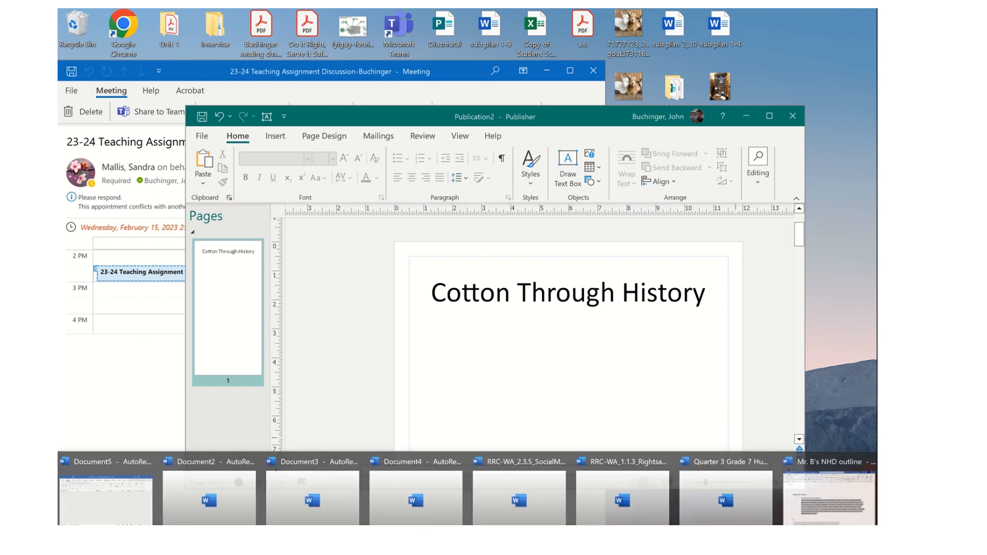
left_click(847, 503)
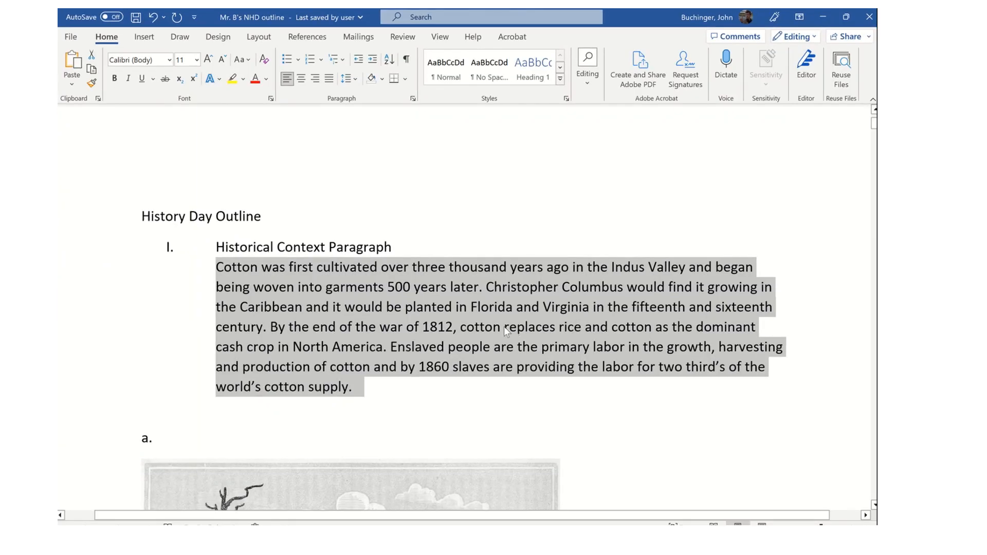
scroll(504, 326, "down", 1)
left_click(284, 283)
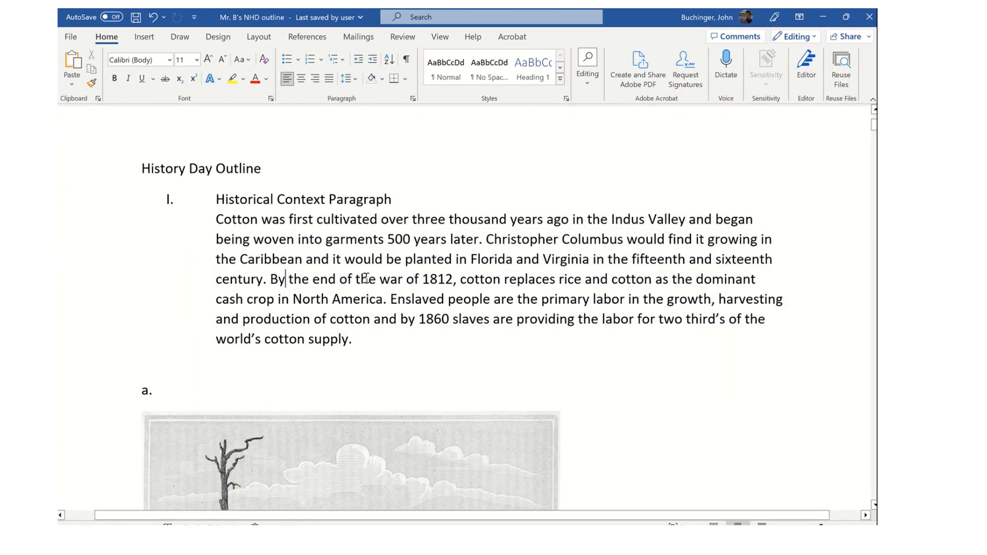
left_click_drag(370, 337, 220, 221)
key("ctrl+c")
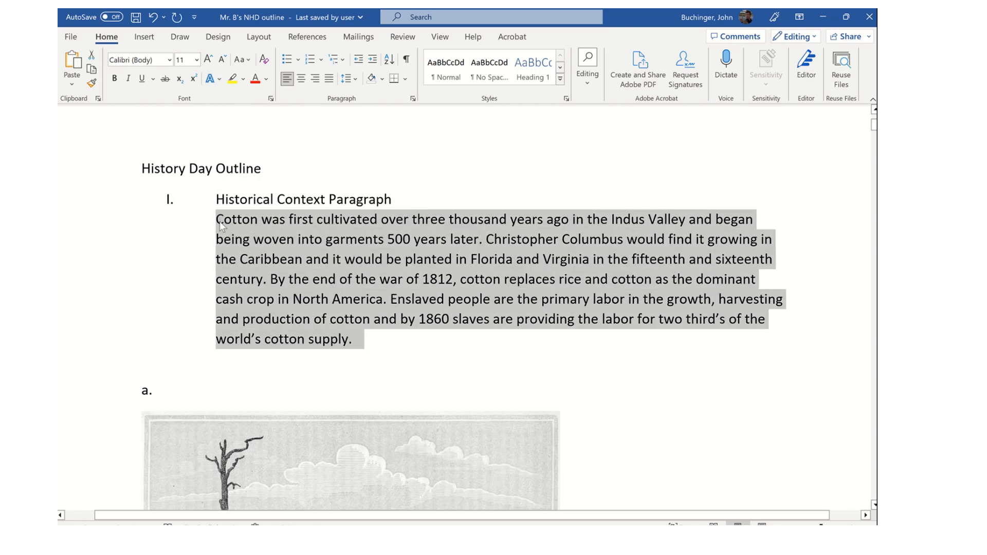
left_click(821, 16)
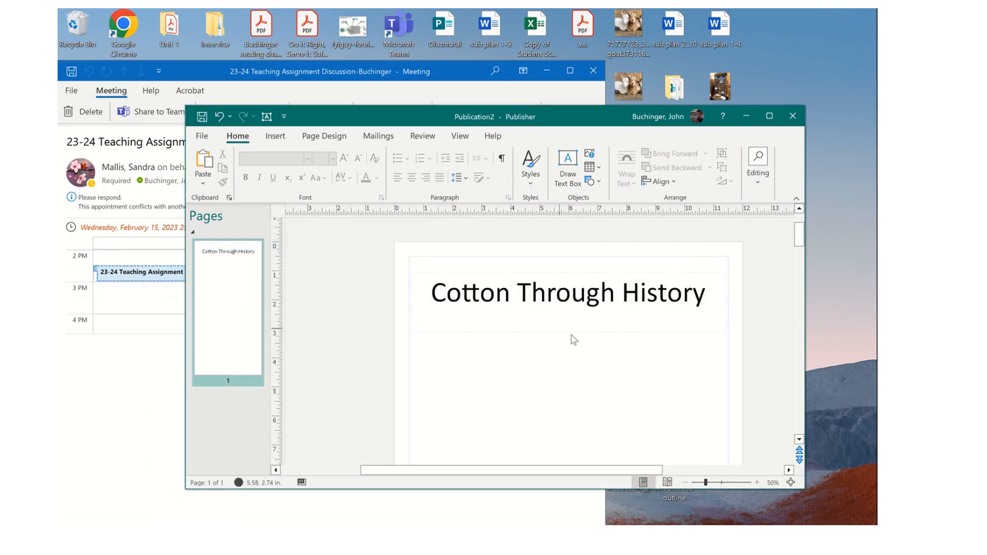
- Draw a text box below the title, paste the cotton history paragraph, and set it to 20 pt
left_click(573, 170)
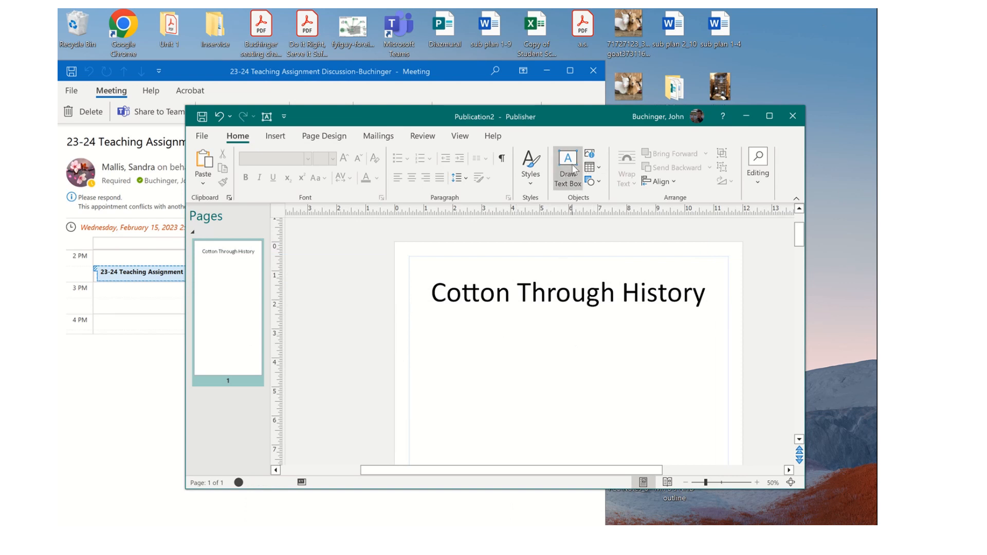
left_click_drag(426, 322, 717, 427)
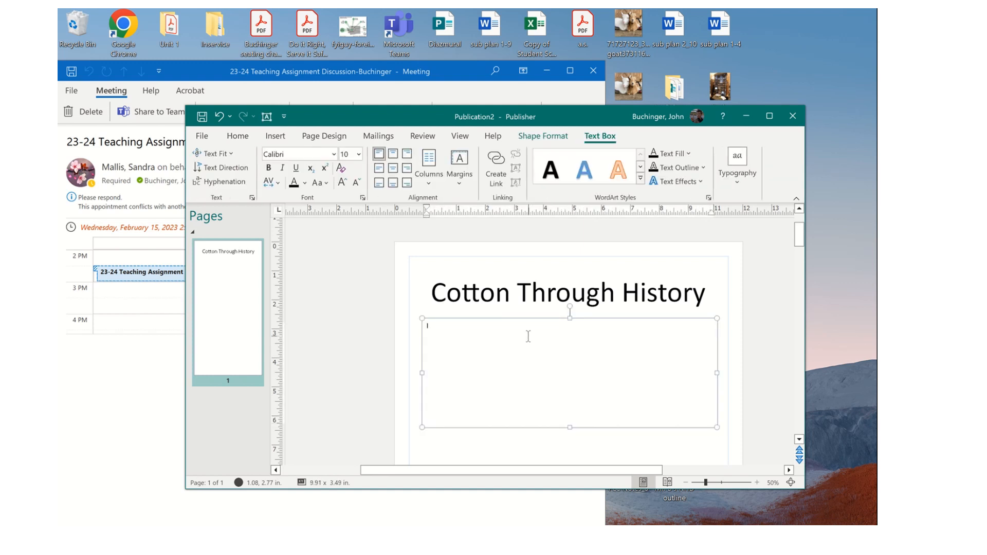
key("ctrl+v")
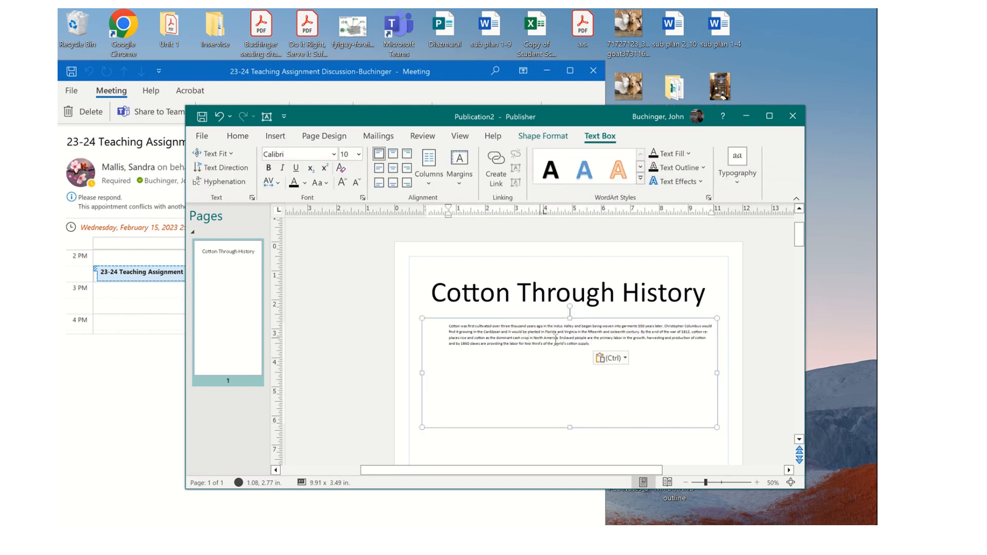
left_click_drag(591, 344, 448, 325)
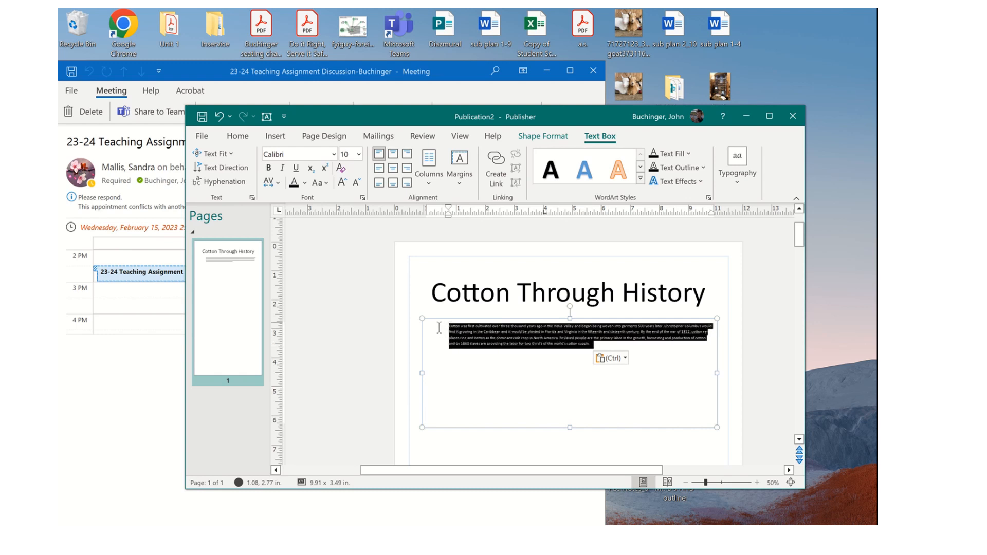
left_click(358, 154)
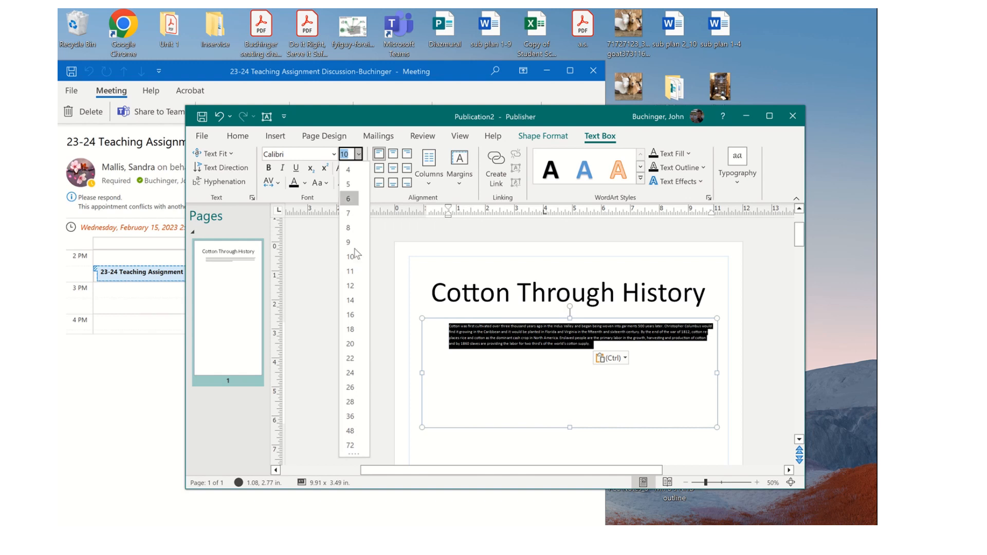
left_click(350, 344)
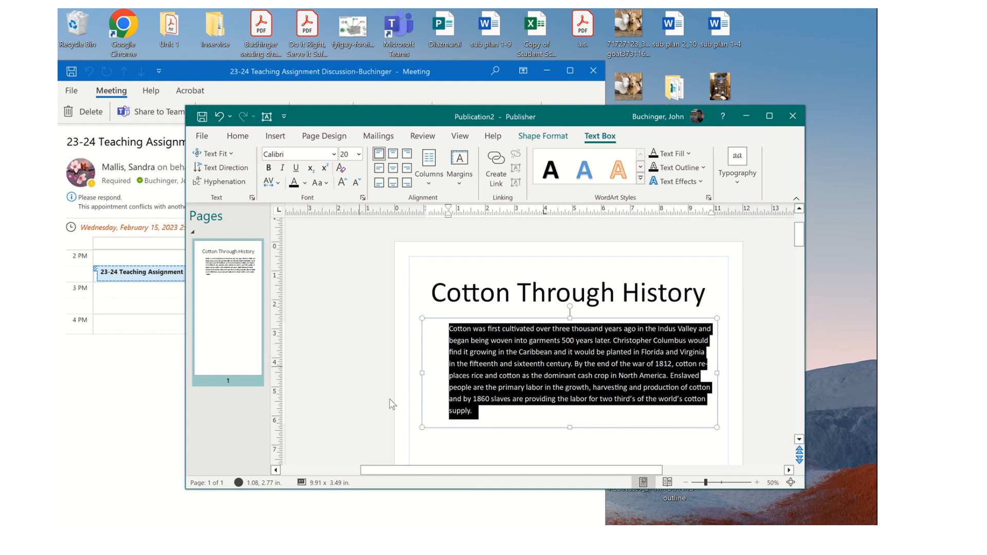
left_click(523, 461)
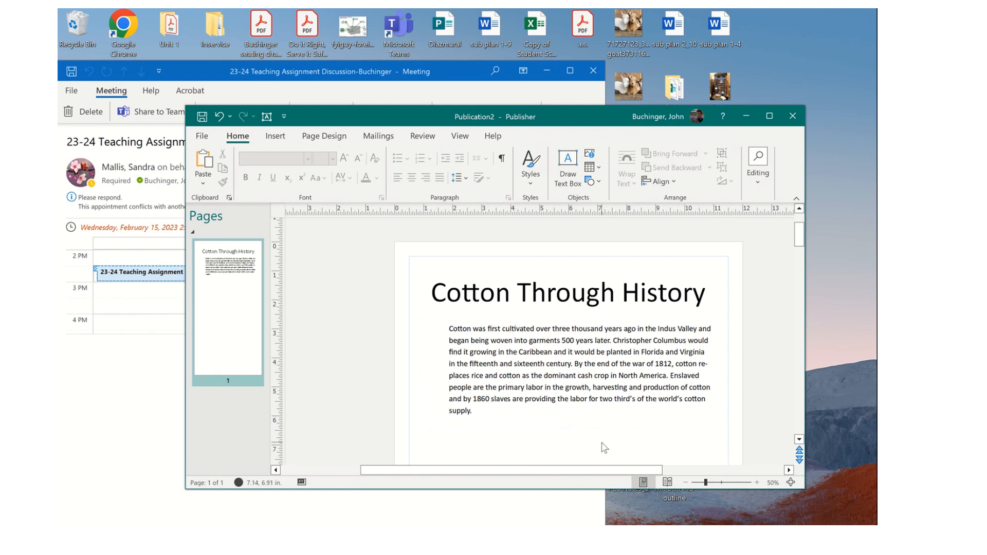
- Review the page and switch to the recovered Panel 1.pub publication
scroll(604, 447, "down", 5)
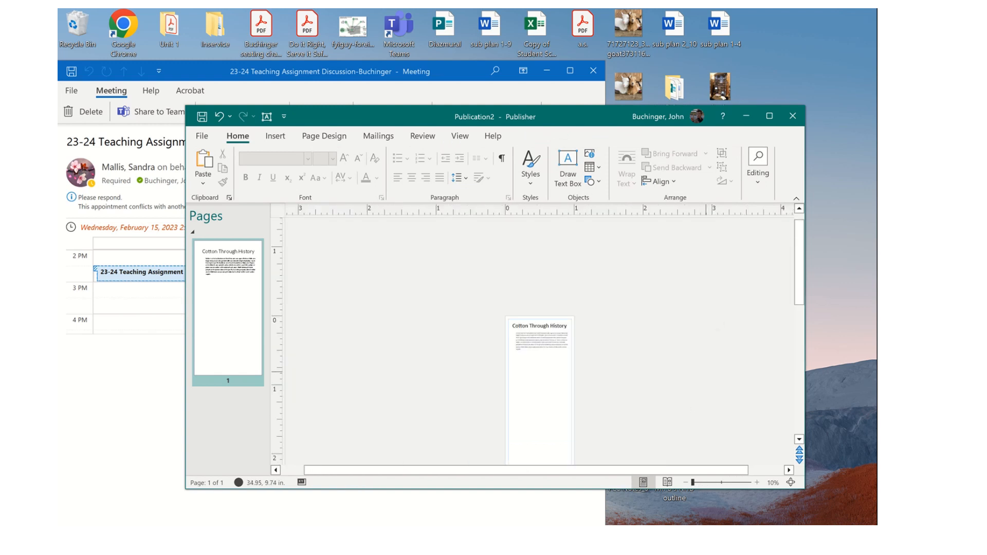
scroll(540, 334, "down", 3)
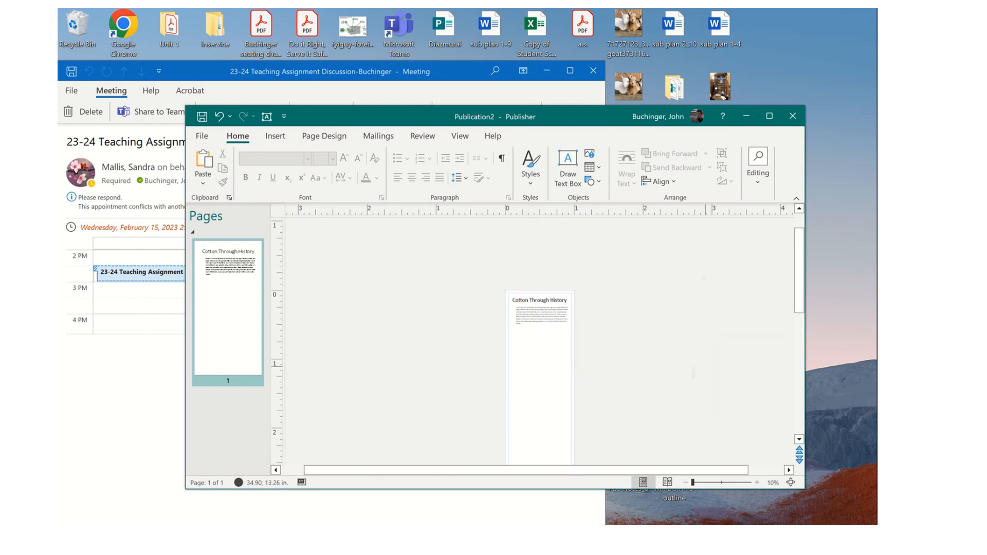
scroll(539, 334, "up", 2)
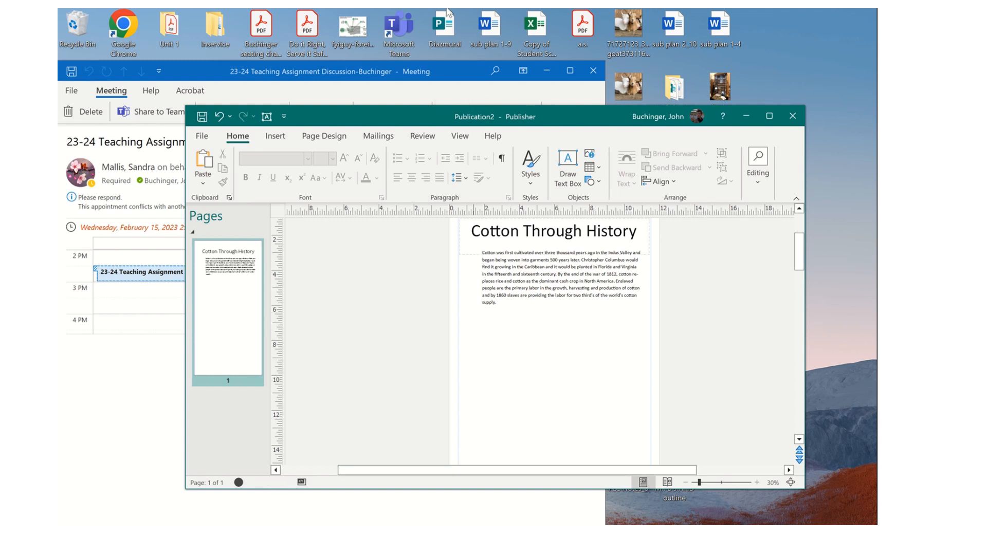
left_click(427, 25)
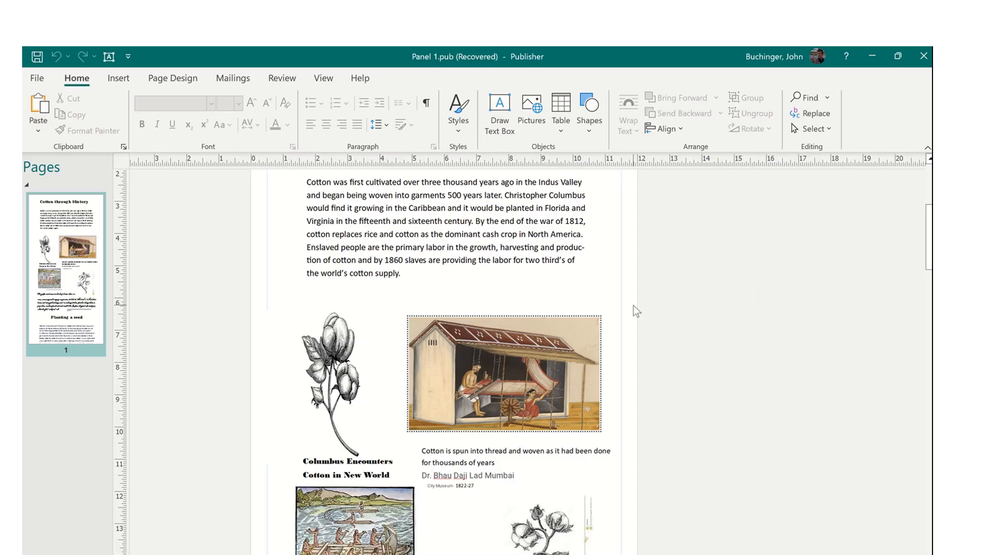
- Replace the lowercase 't' of 'through' with a capital 'T' in the Panel 1 heading
scroll(633, 306, "up", 2)
scroll(636, 311, "up", 1)
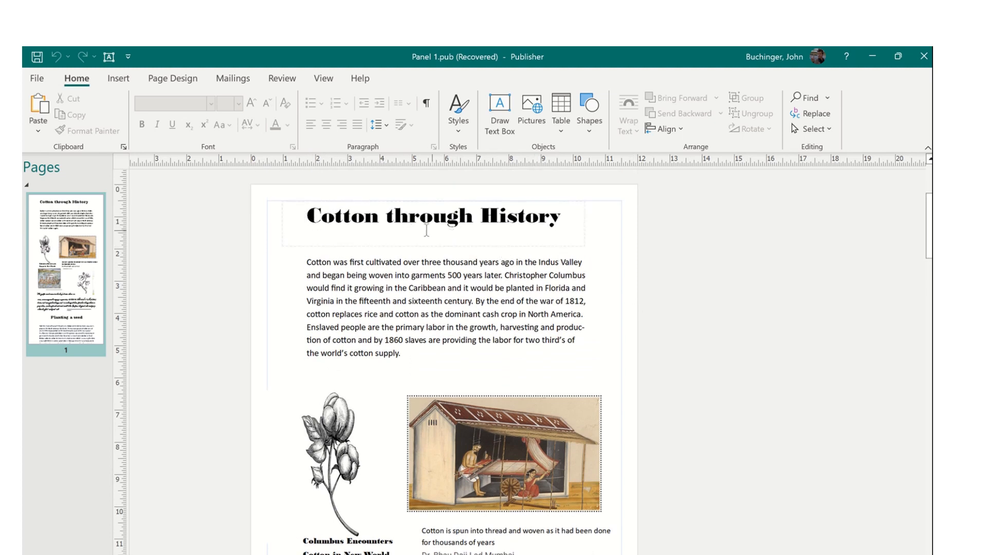
left_click(393, 218)
key("BackSpace")
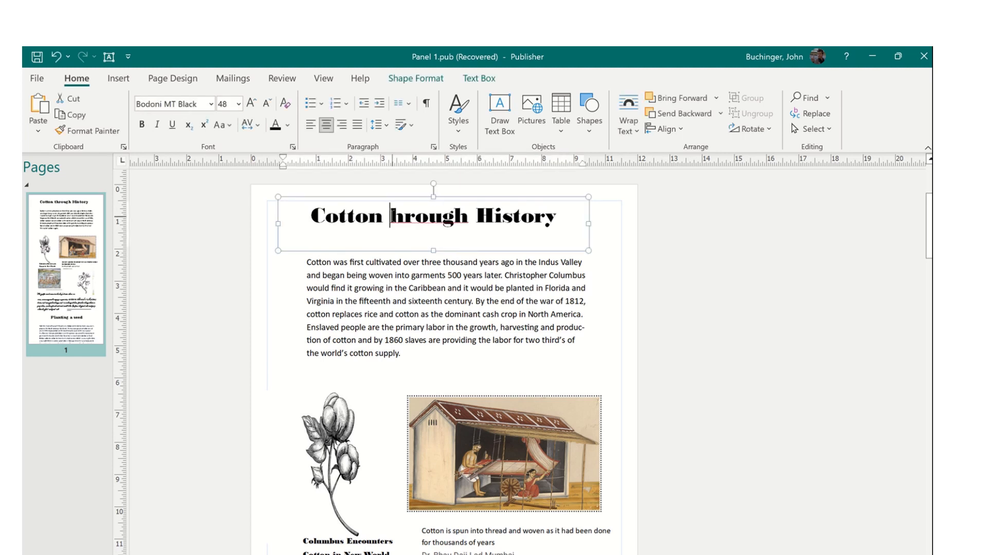
type("T")
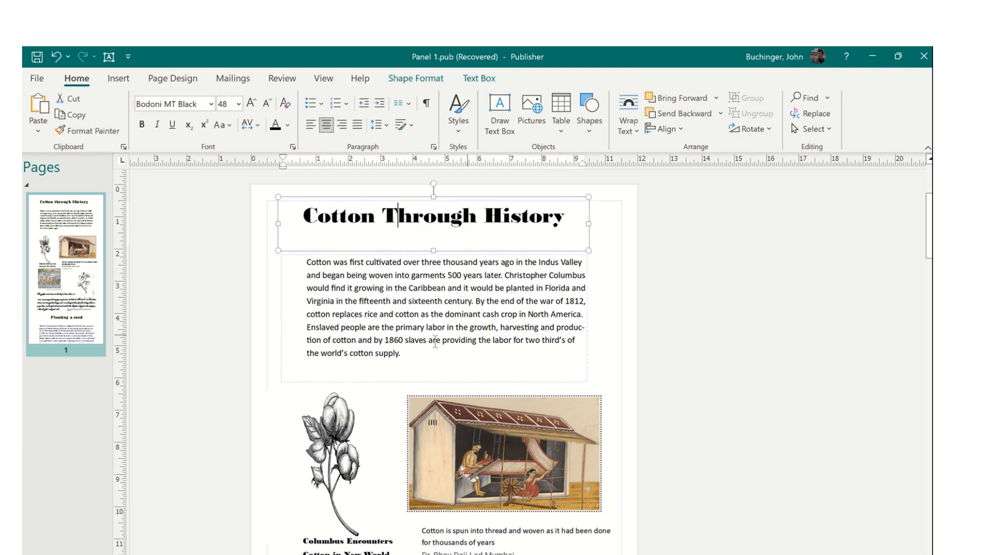
scroll(483, 398, "down", 3)
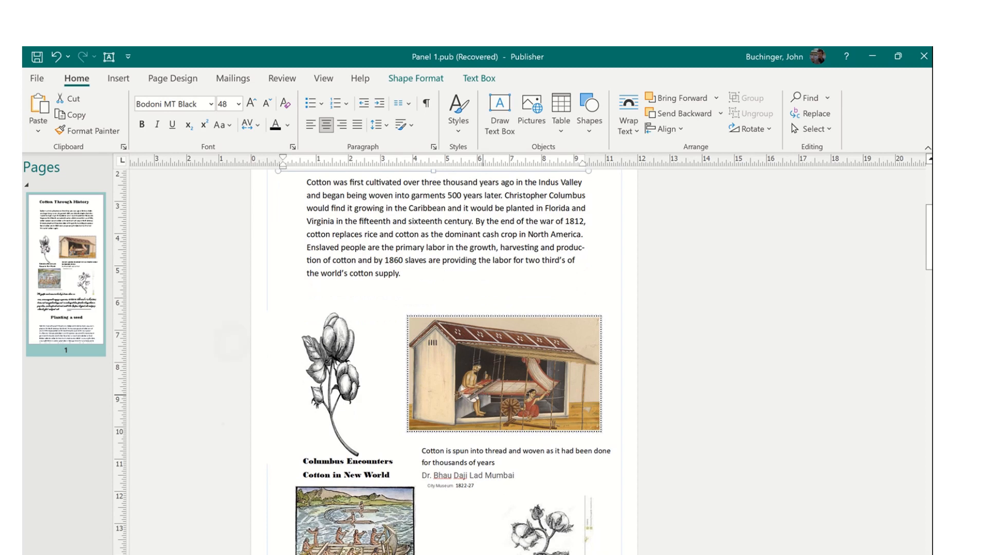
scroll(483, 395, "up", 2)
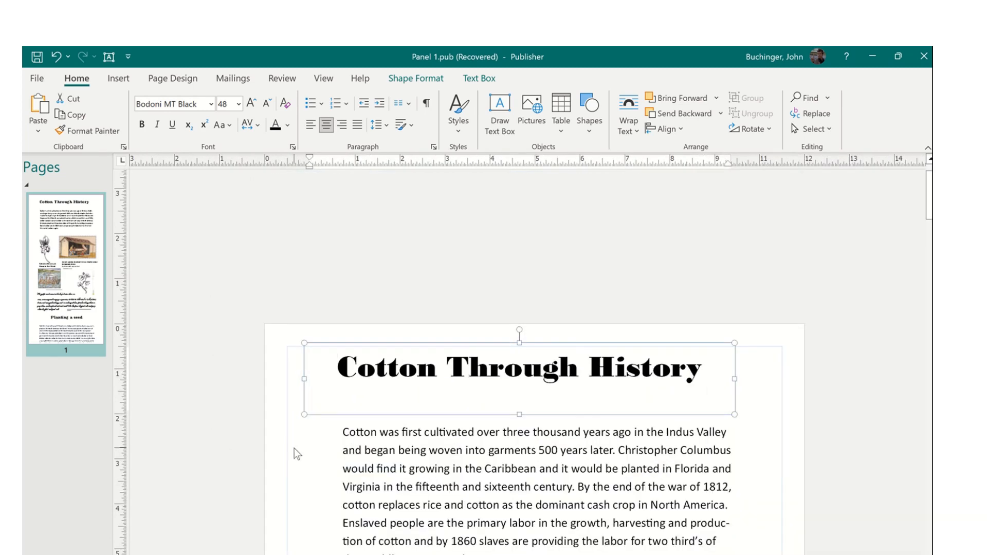
scroll(296, 453, "down", 10)
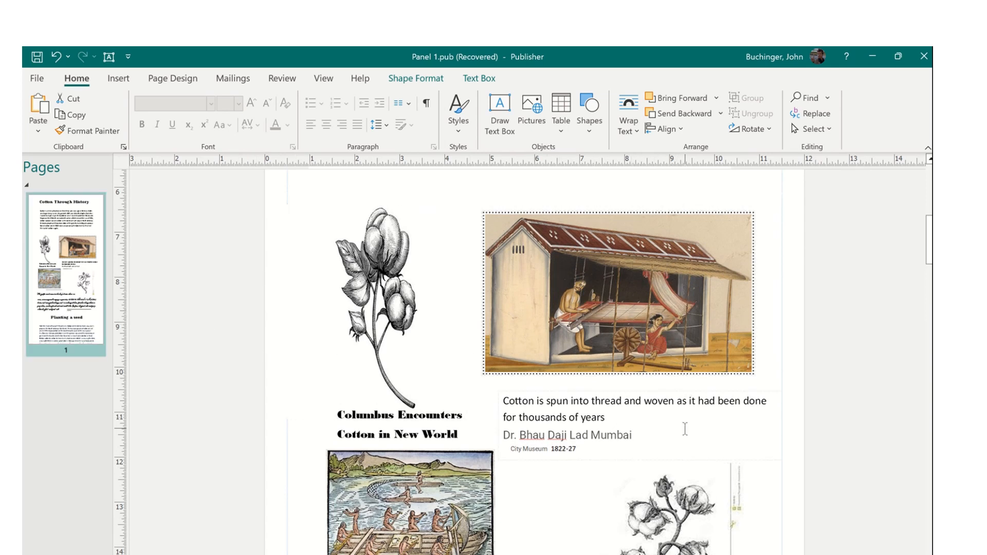
right_click(612, 417)
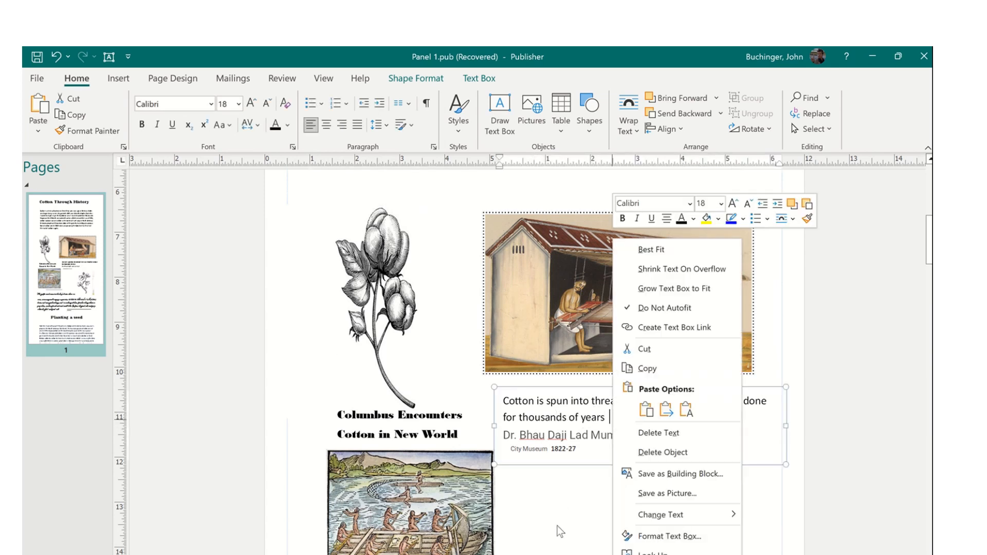
key("Escape")
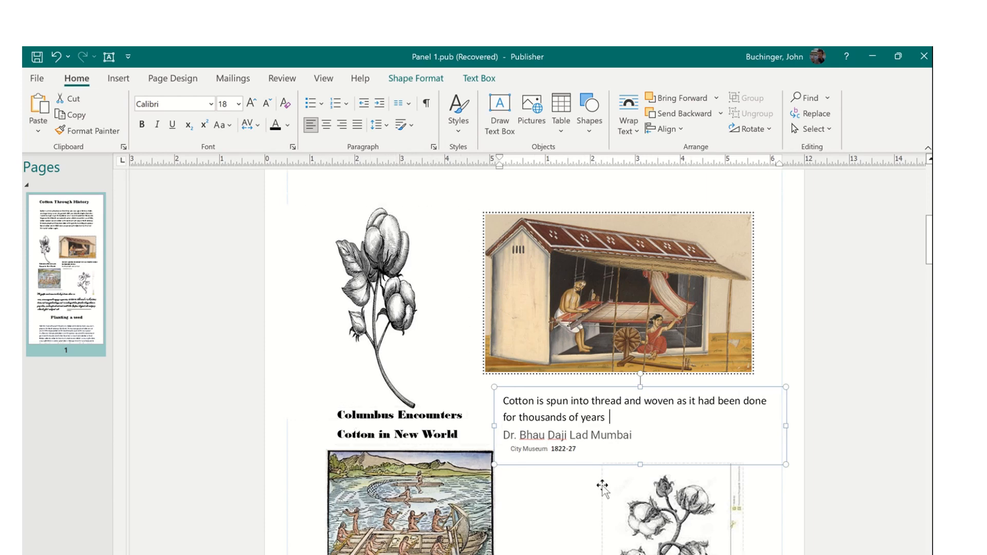
scroll(602, 485, "down", 1)
scroll(603, 485, "down", 4)
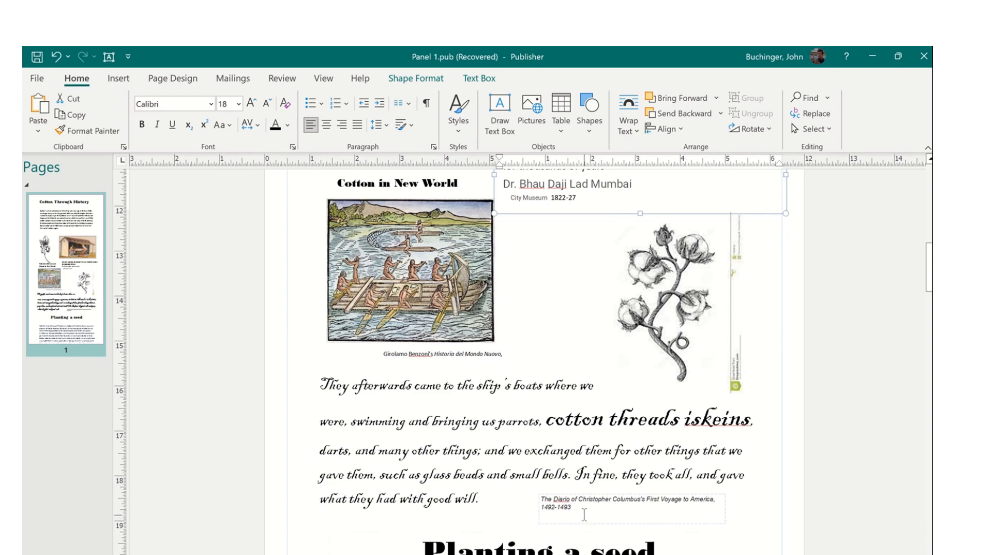
left_click_drag(584, 515, 541, 500)
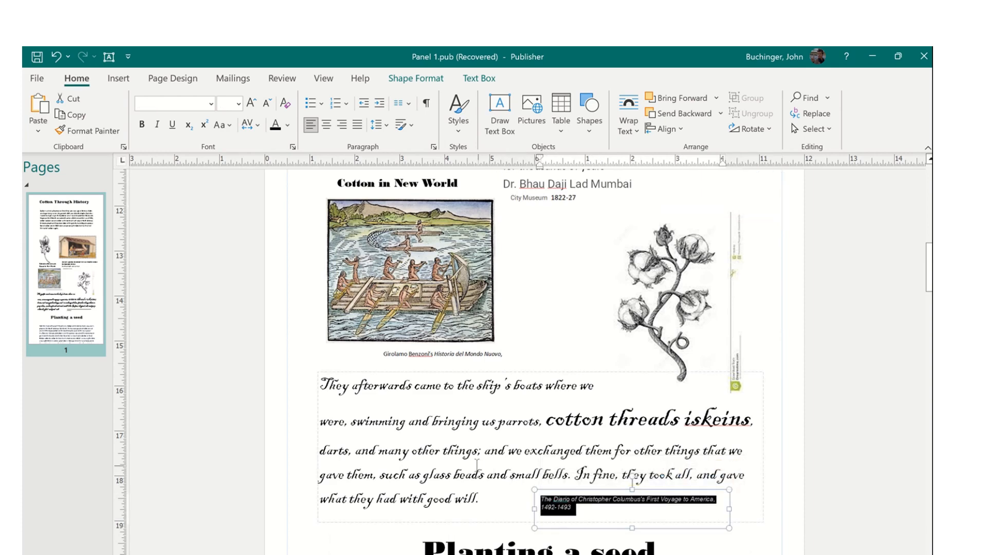
left_click(477, 465)
scroll(476, 465, "up", 1)
scroll(477, 465, "up", 2)
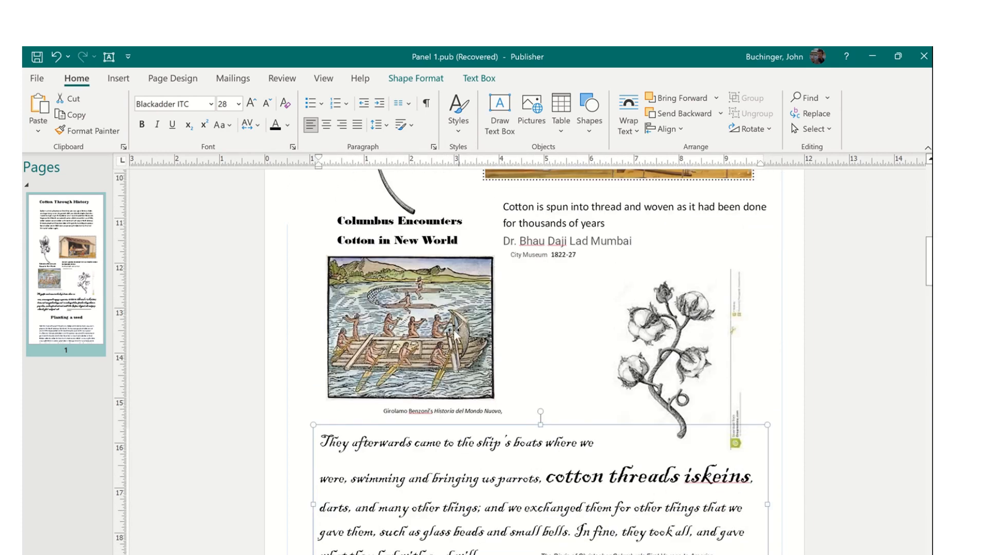
left_click(404, 334)
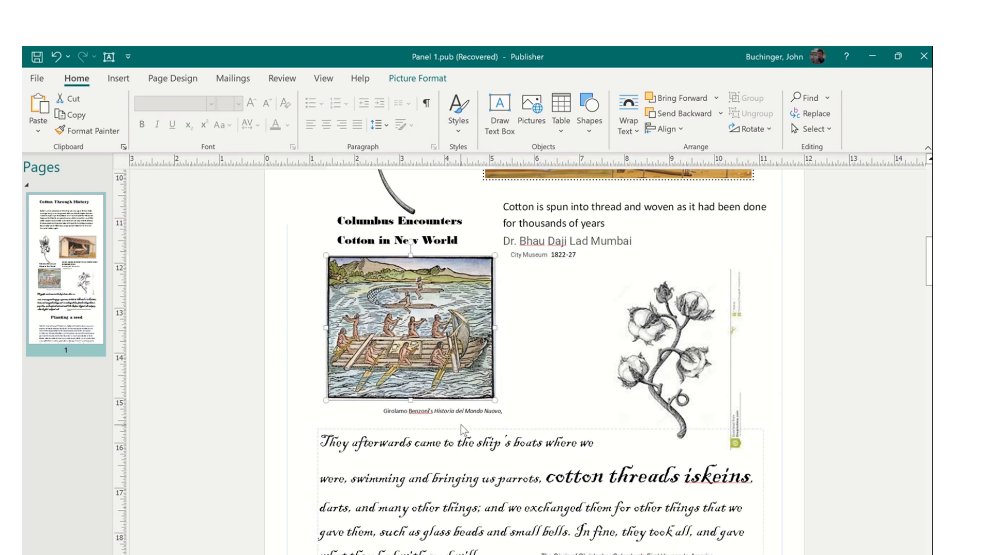
left_click(441, 239)
right_click(441, 239)
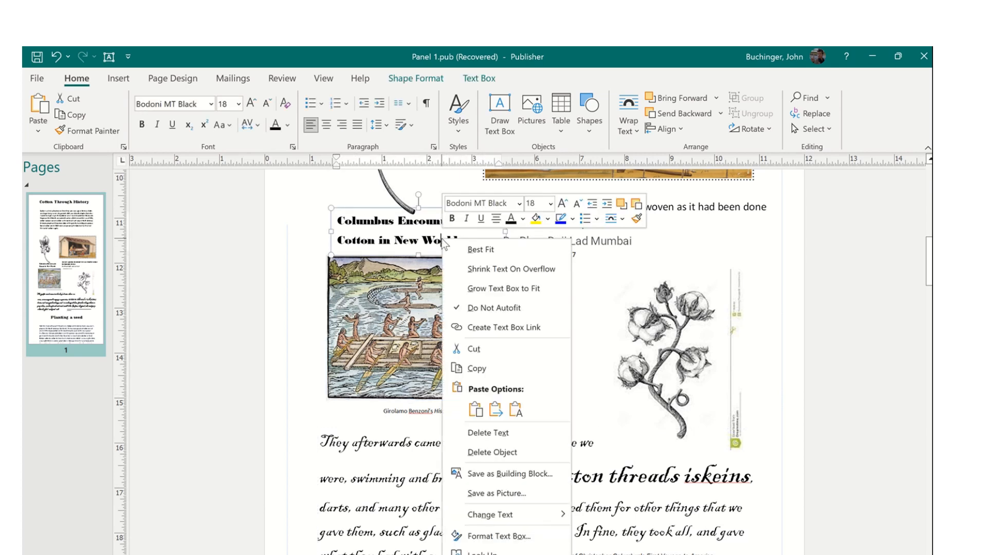
left_click(372, 239)
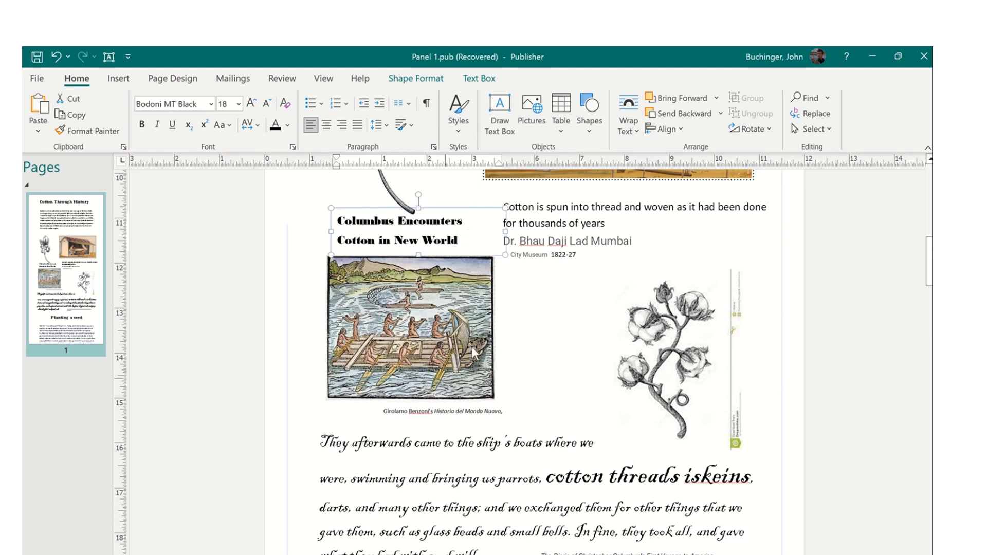
scroll(485, 388, "down", 3)
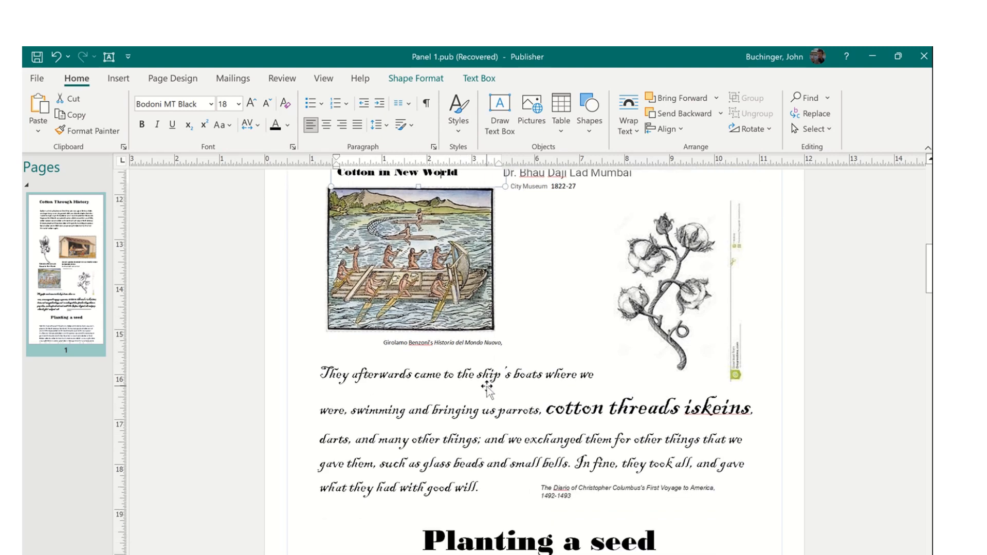
scroll(487, 389, "down", 9)
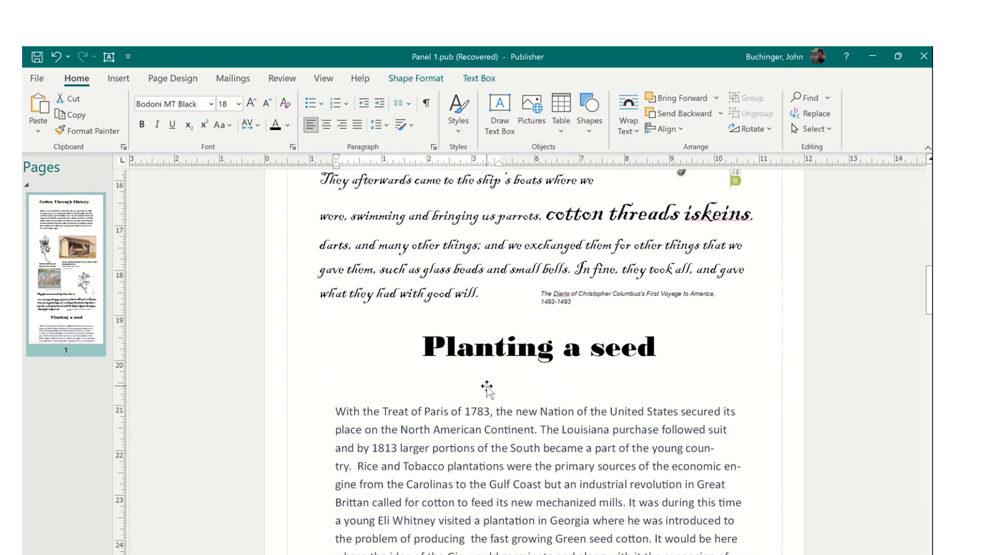
scroll(487, 389, "down", 2)
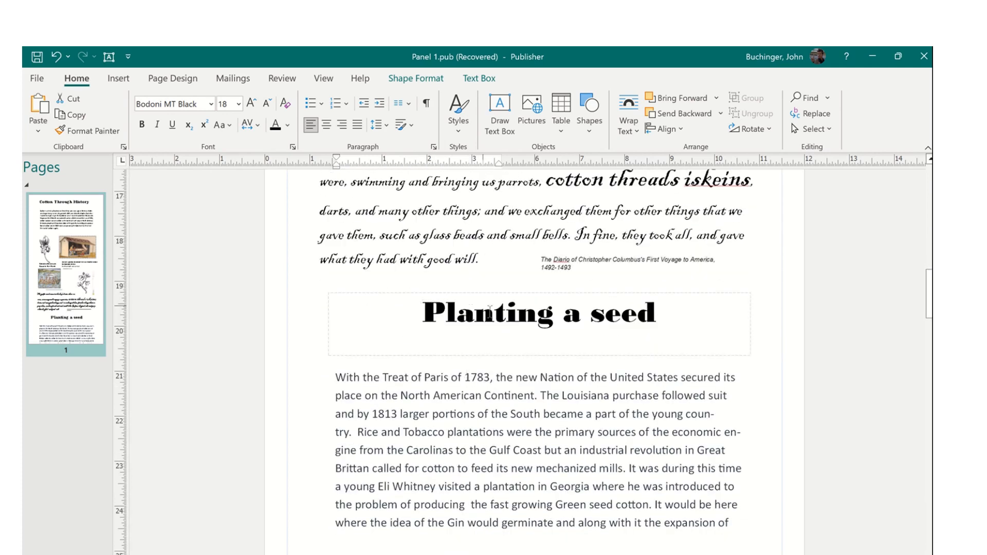
scroll(663, 449, "down", 2)
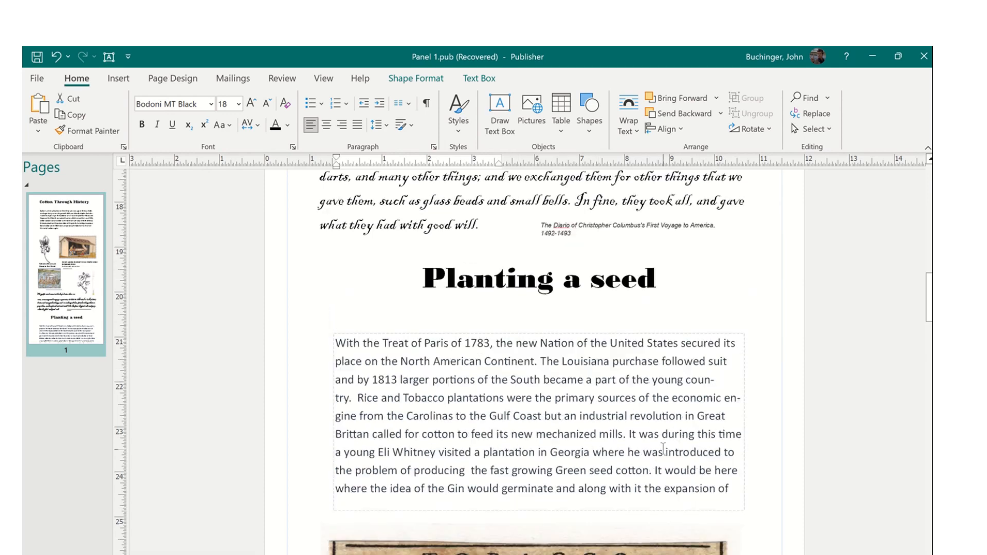
scroll(604, 440, "down", 3)
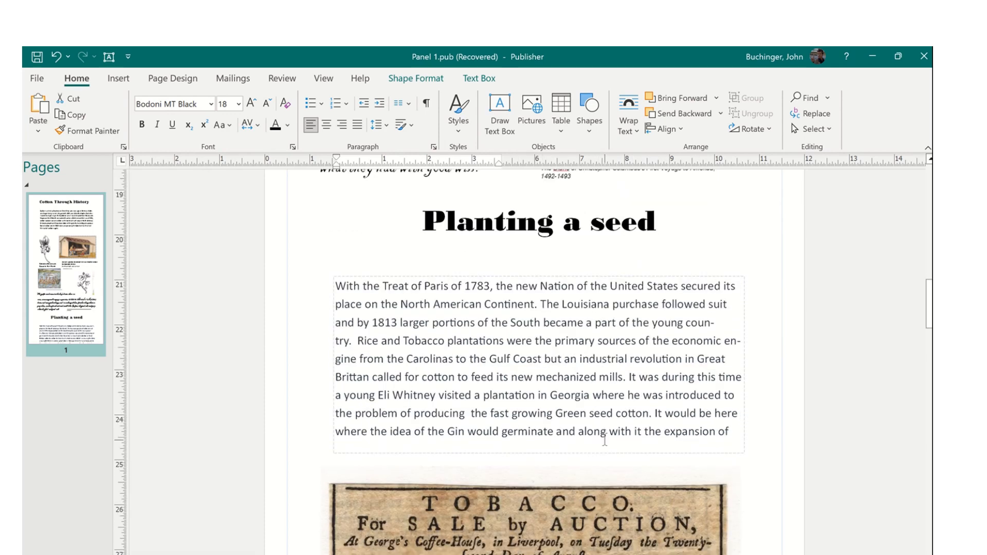
scroll(605, 440, "down", 2)
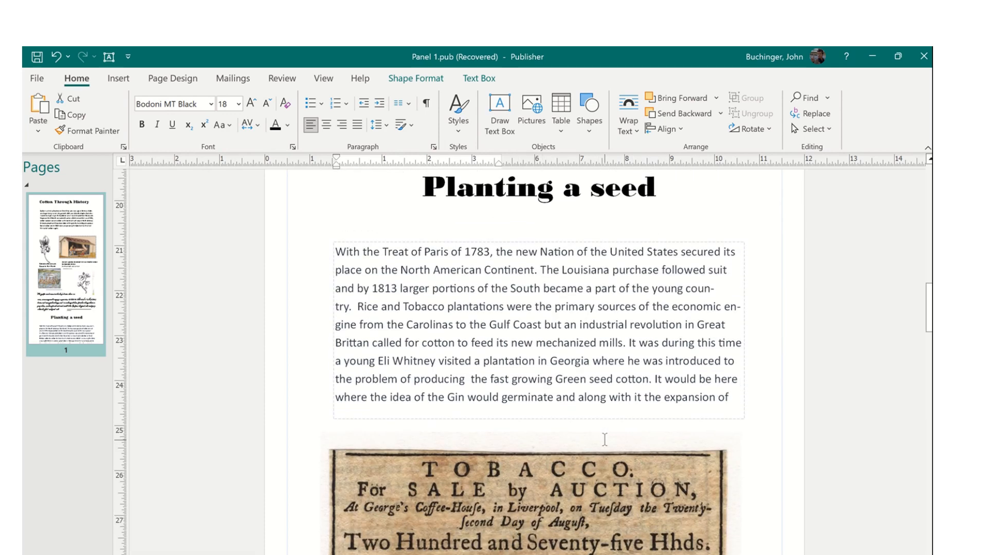
- Extend the Planting a seed text box downward so 'American slavery.' shows
left_click(530, 432)
left_click(606, 379)
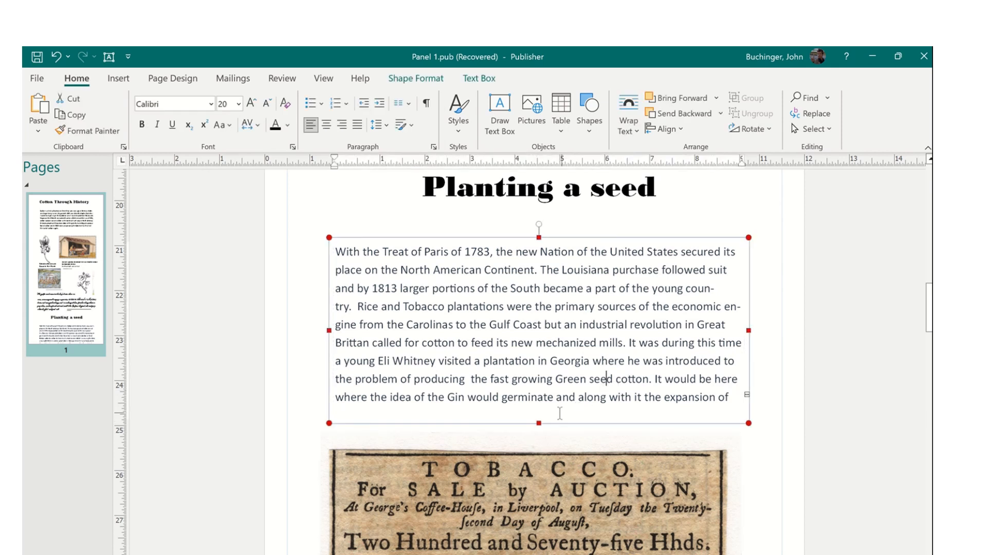
left_click_drag(538, 422, 538, 446)
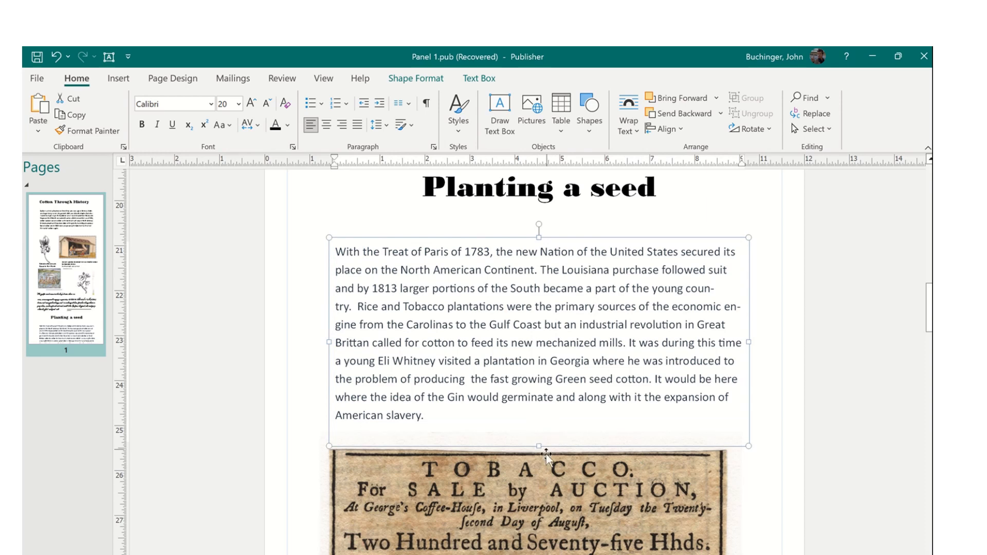
- Move the tobacco auction picture beneath the Eli Whitney paragraph, aligned with the text column
left_click(545, 457)
scroll(614, 519, "down", 3)
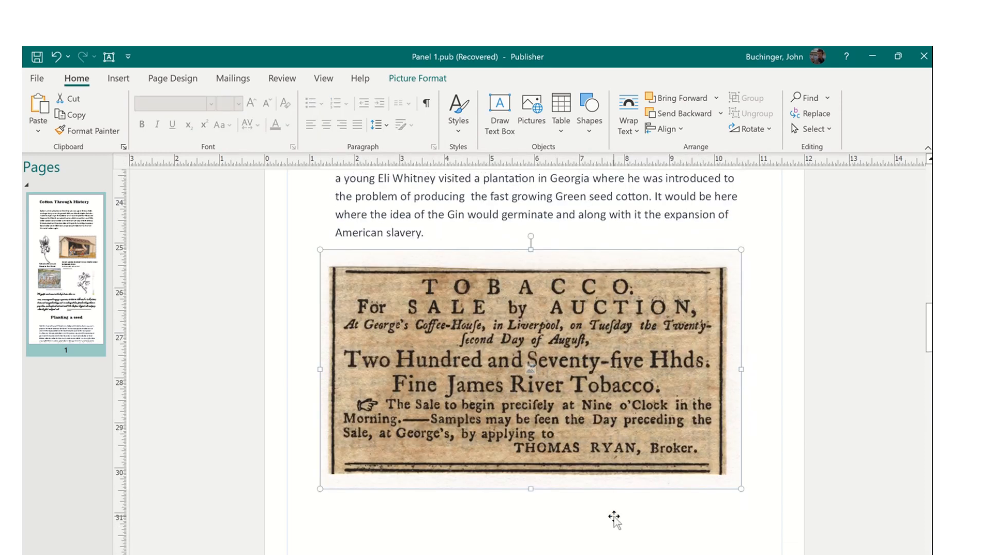
left_click(511, 524)
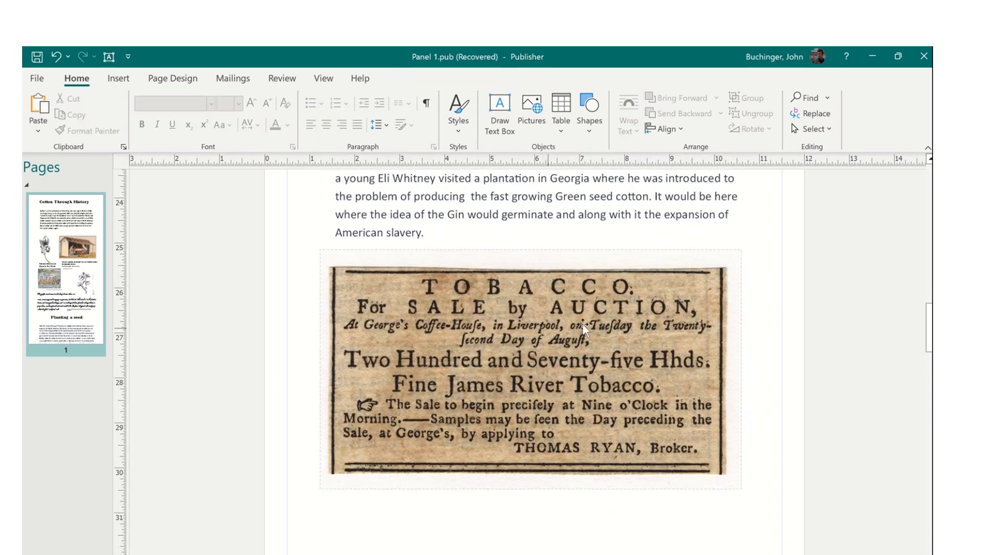
left_click_drag(591, 361, 536, 427)
left_click_drag(593, 395, 642, 368)
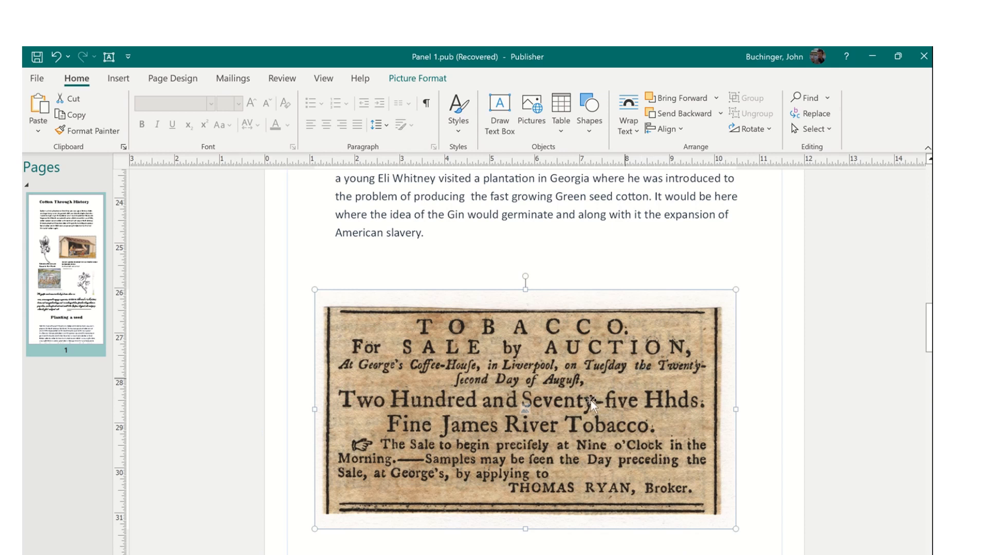
key("Right")
key("Right")
key("Right")
key("Right")
key("Right")
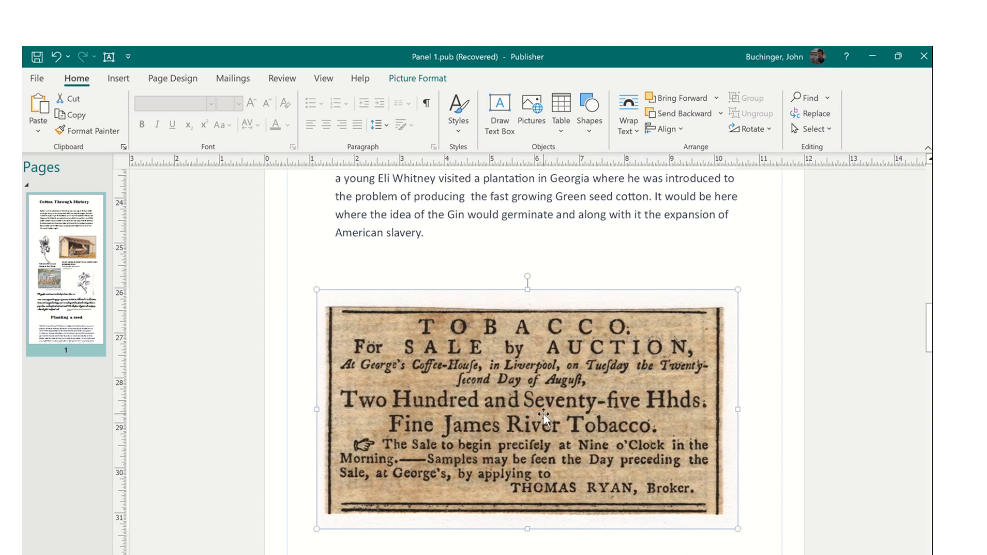
scroll(523, 360, "down", 2)
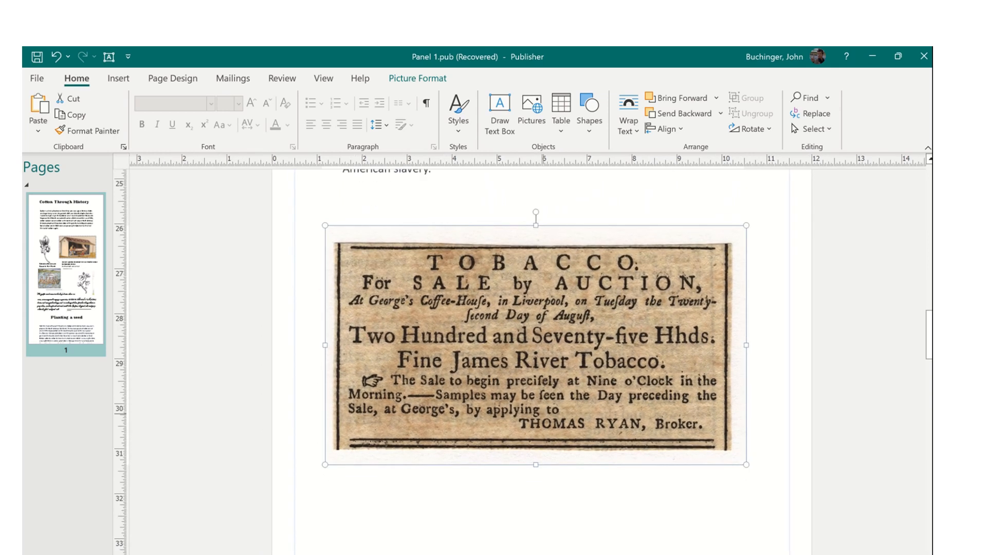
key("Up")
key("Up")
key("Up")
key("Up")
key("Up")
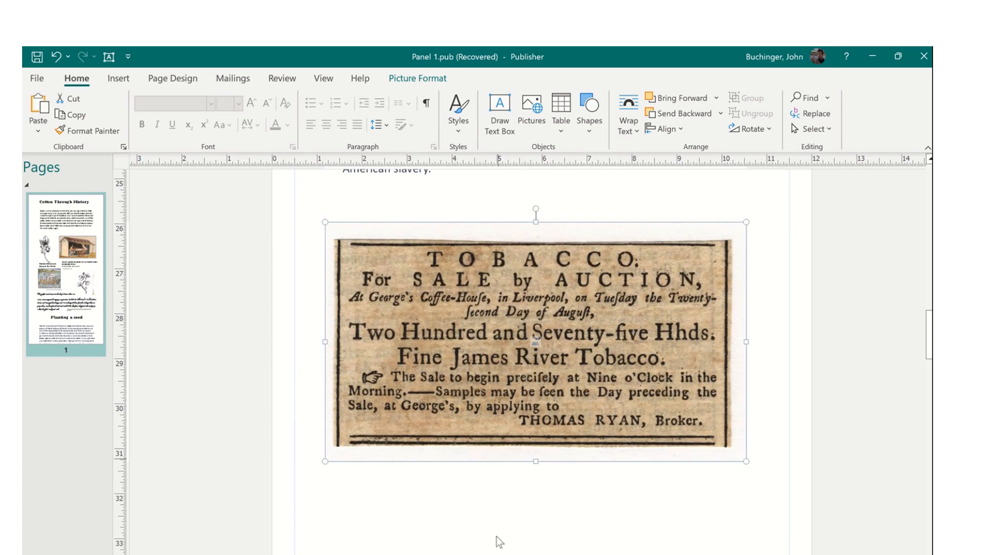
left_click(508, 515)
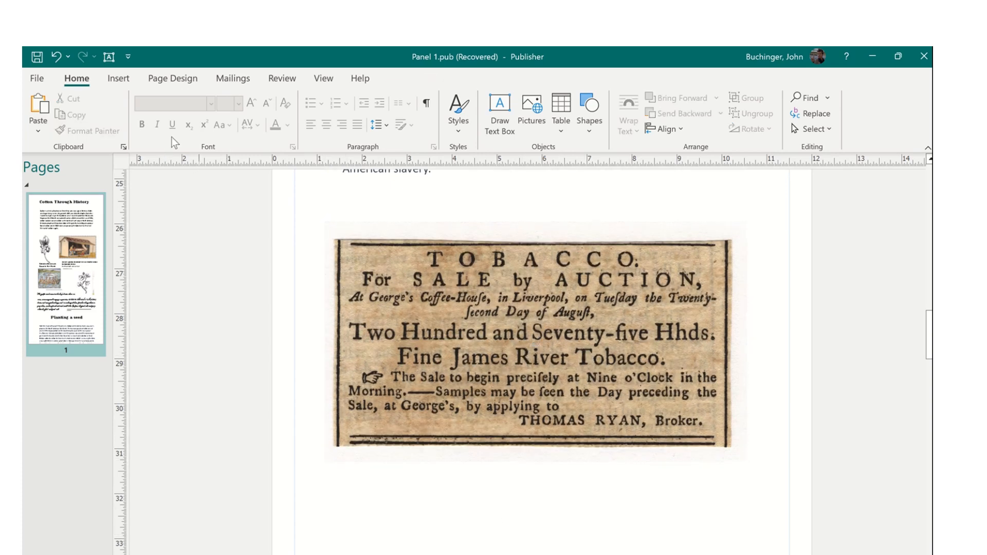
left_click(114, 81)
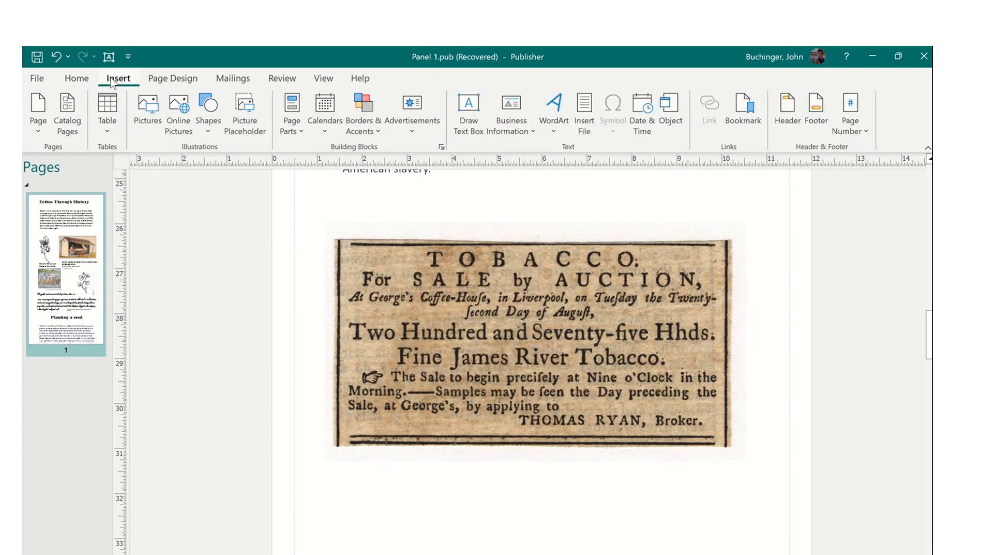
left_click(77, 80)
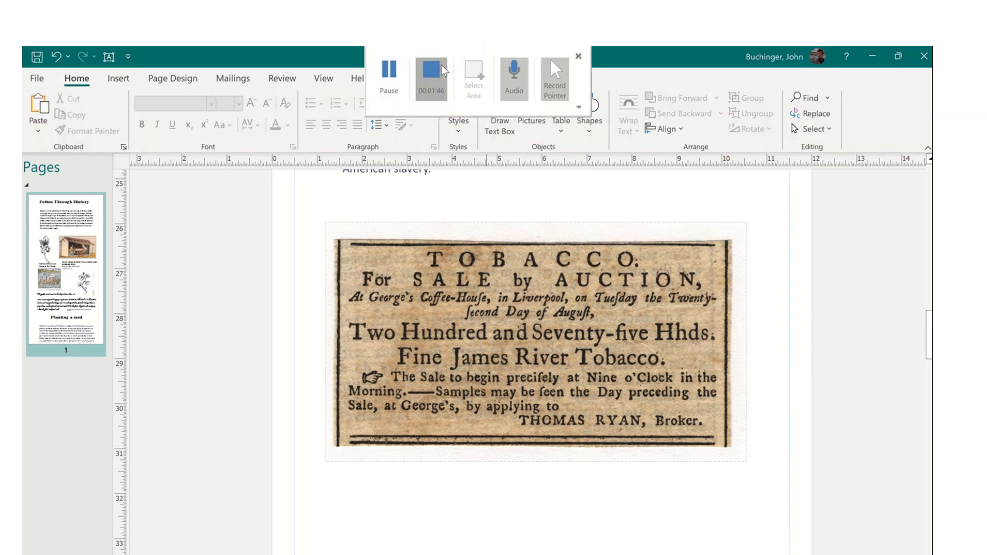
left_click(441, 65)
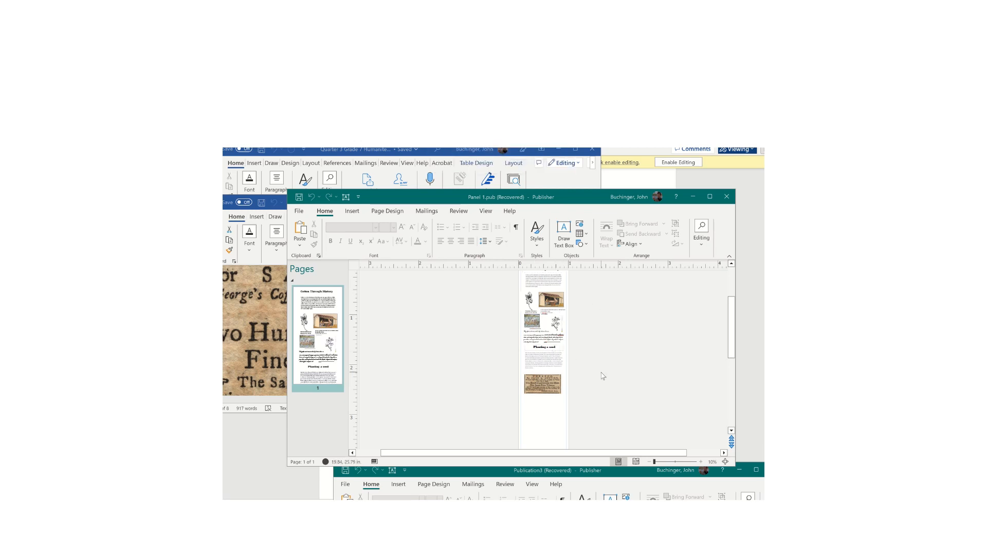
scroll(603, 376, "up", 5, "ctrl")
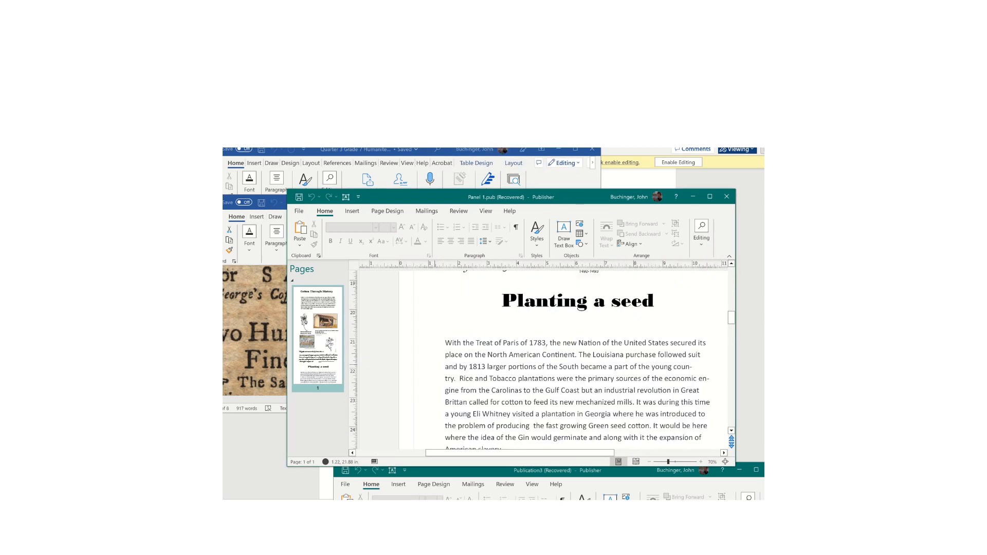
scroll(485, 380, "down", 1)
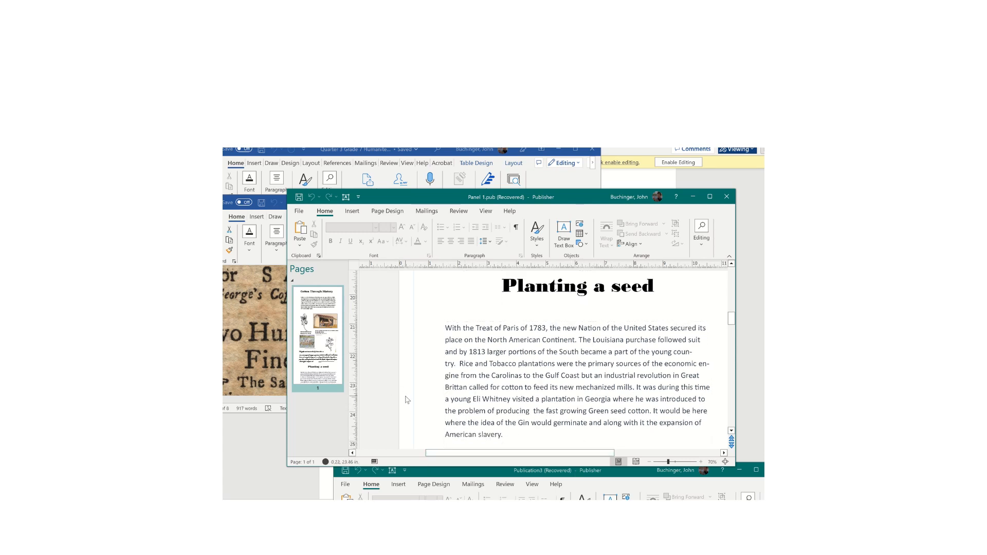
scroll(407, 400, "down", 3)
scroll(407, 399, "up", 3)
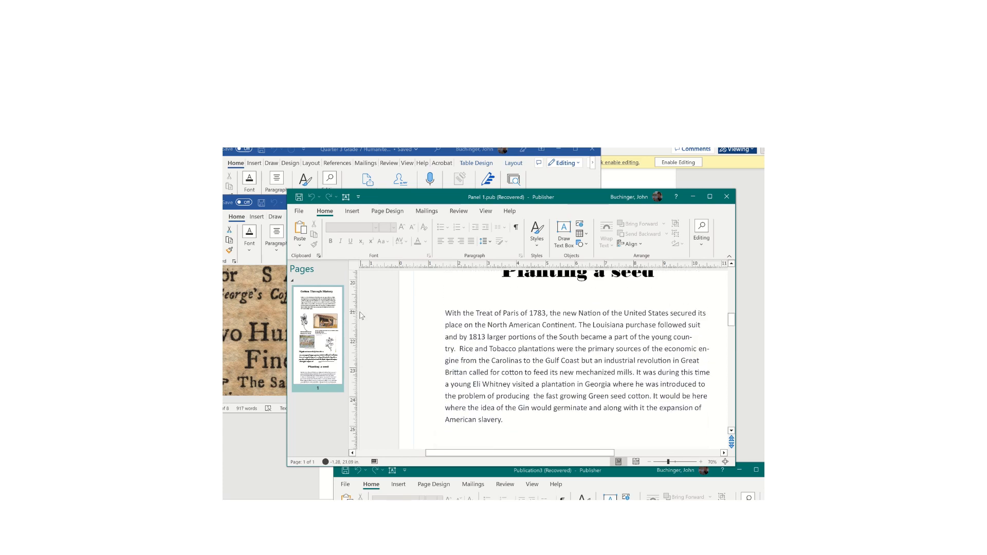
scroll(432, 307, "up", 6)
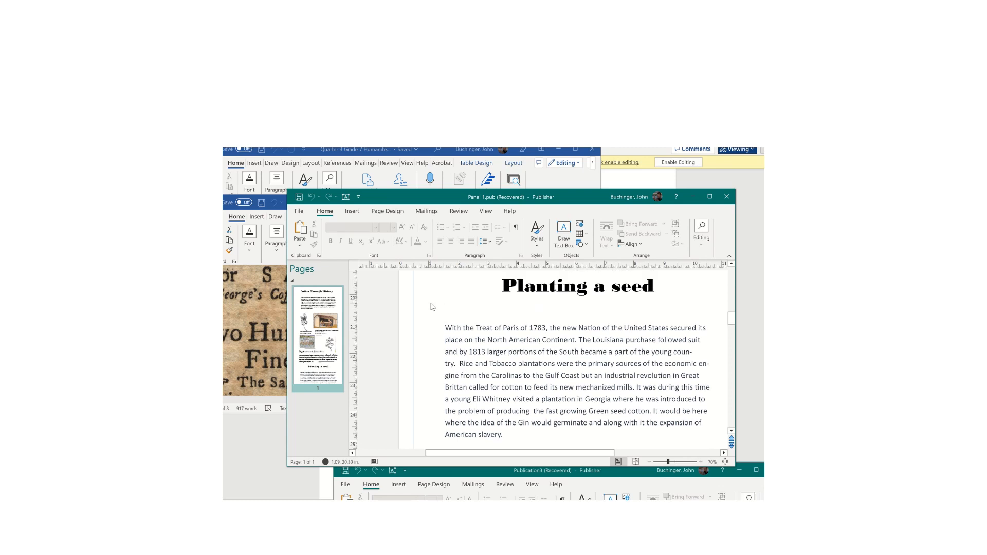
scroll(432, 307, "up", 3)
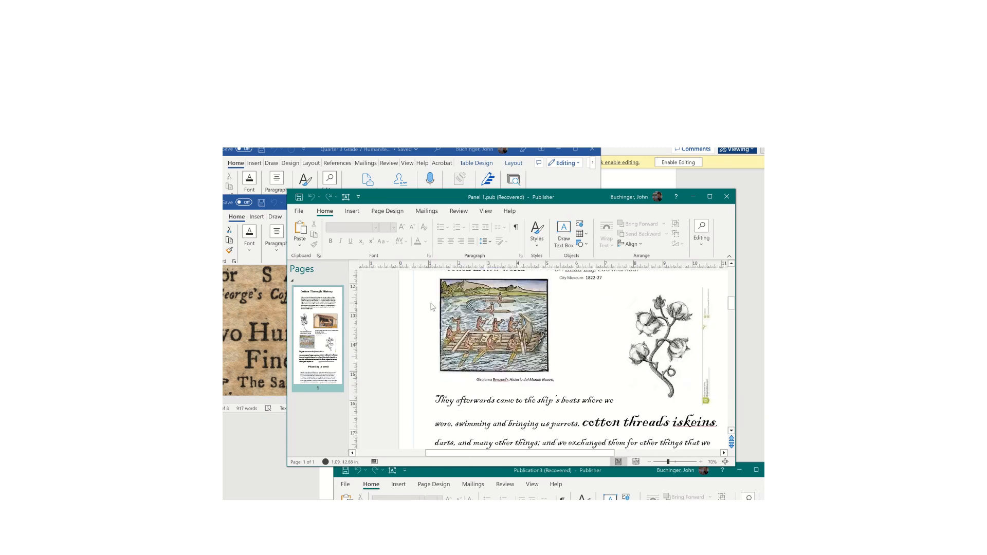
scroll(432, 306, "down", 1)
scroll(432, 307, "down", 5)
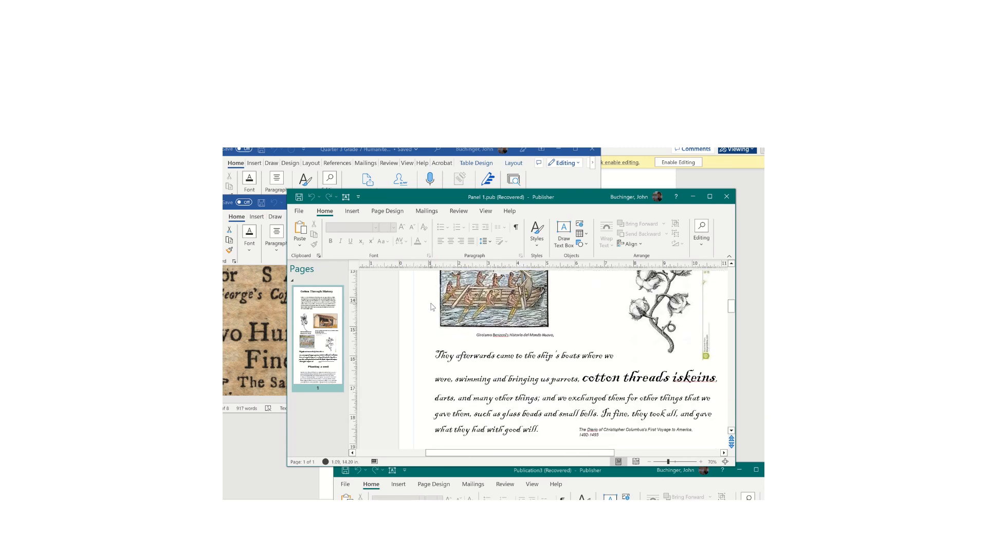
scroll(432, 307, "down", 3)
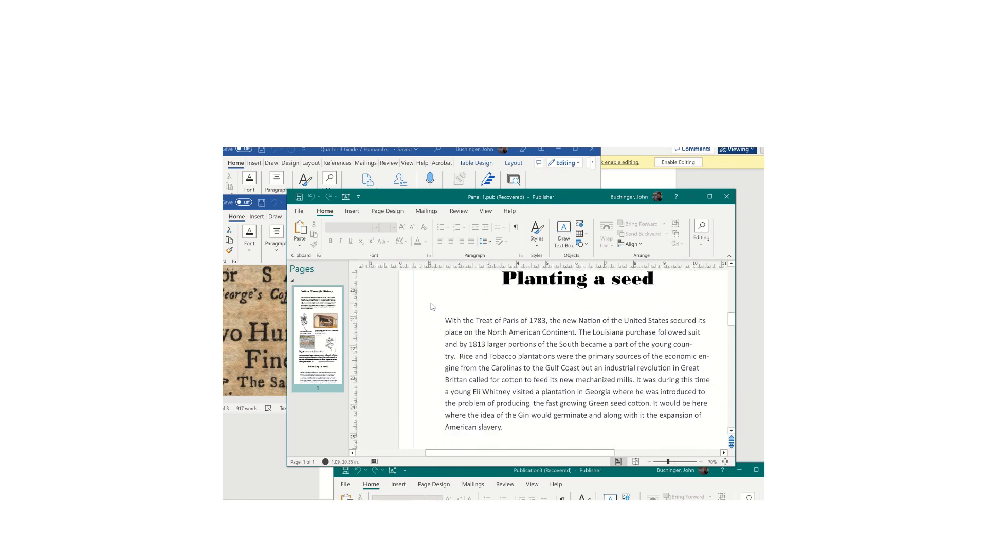
scroll(432, 306, "down", 2)
scroll(432, 307, "down", 6)
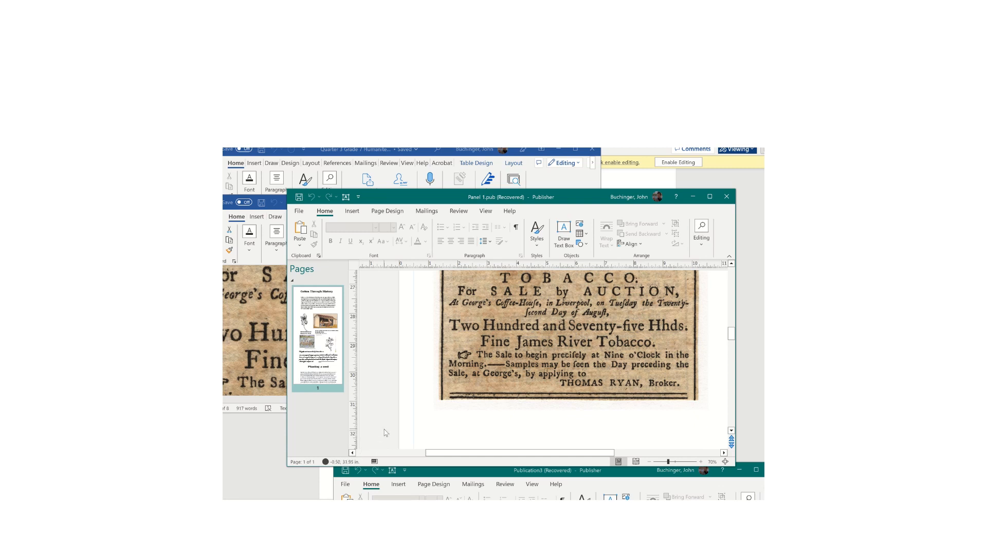
scroll(386, 433, "down", 1)
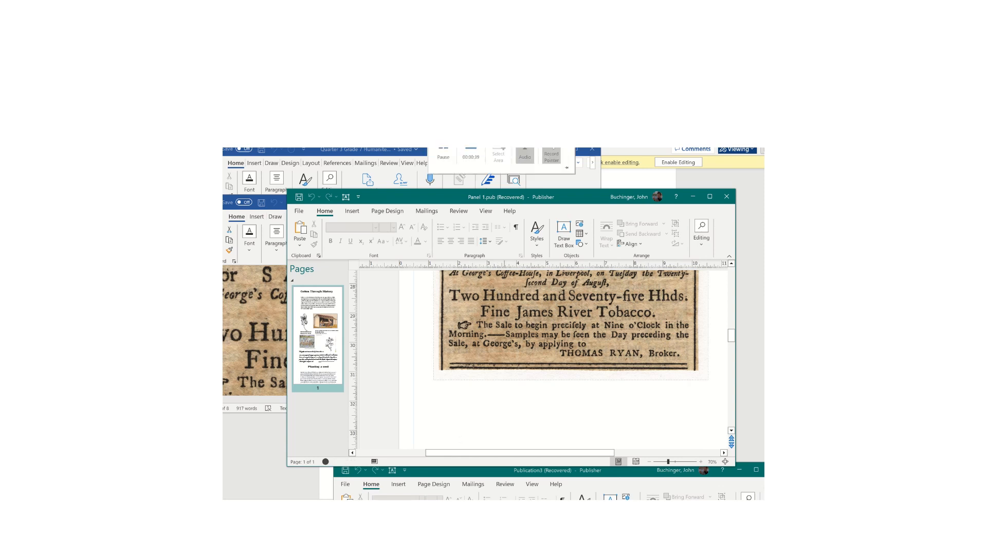
- Check the tobacco auction ad's credit on Encyclopedia Virginia, then bring Publication3 back over the browser
left_click(445, 153)
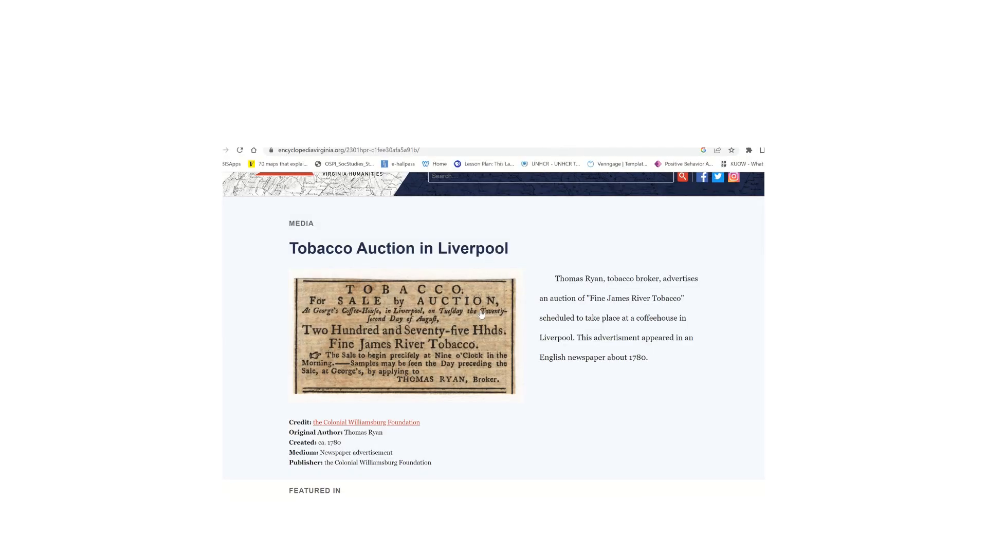
scroll(531, 300, "up", 1)
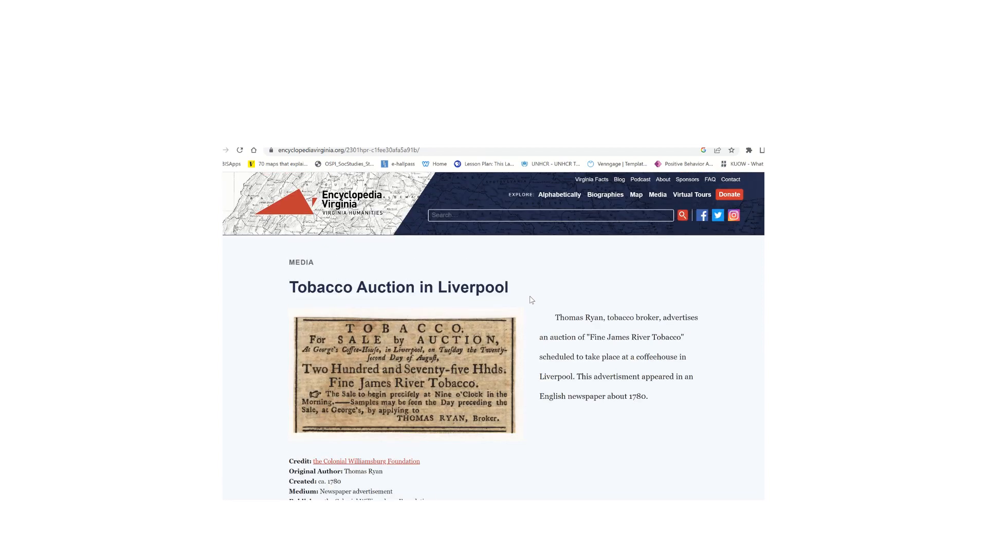
scroll(531, 300, "down", 2)
scroll(531, 300, "down", 1)
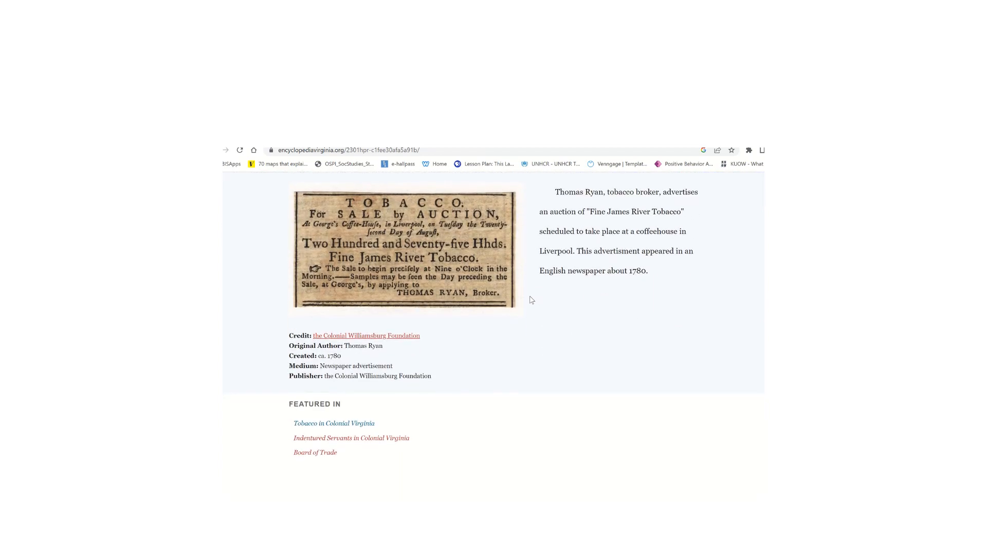
scroll(493, 333, "left", 2)
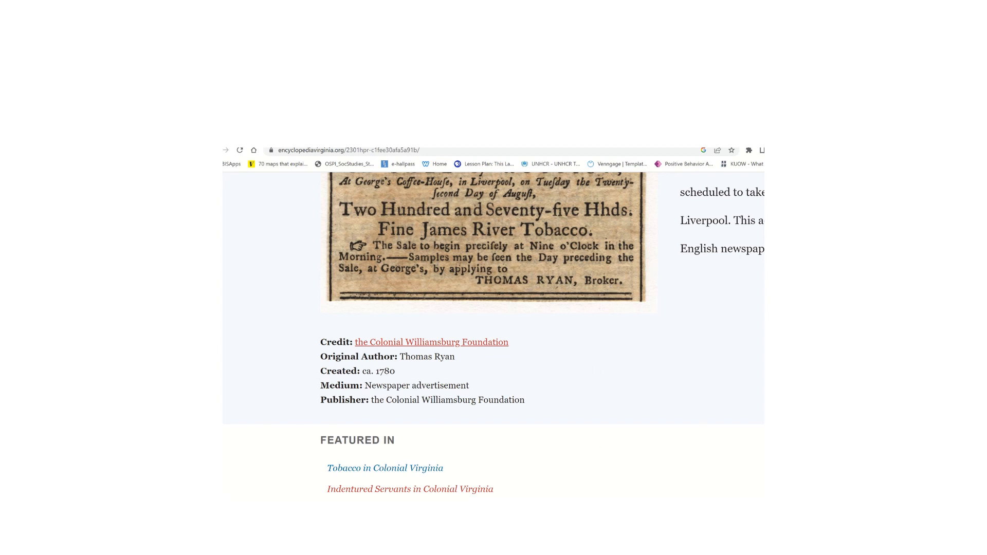
left_click(612, 525)
left_click_drag(621, 473, 595, 224)
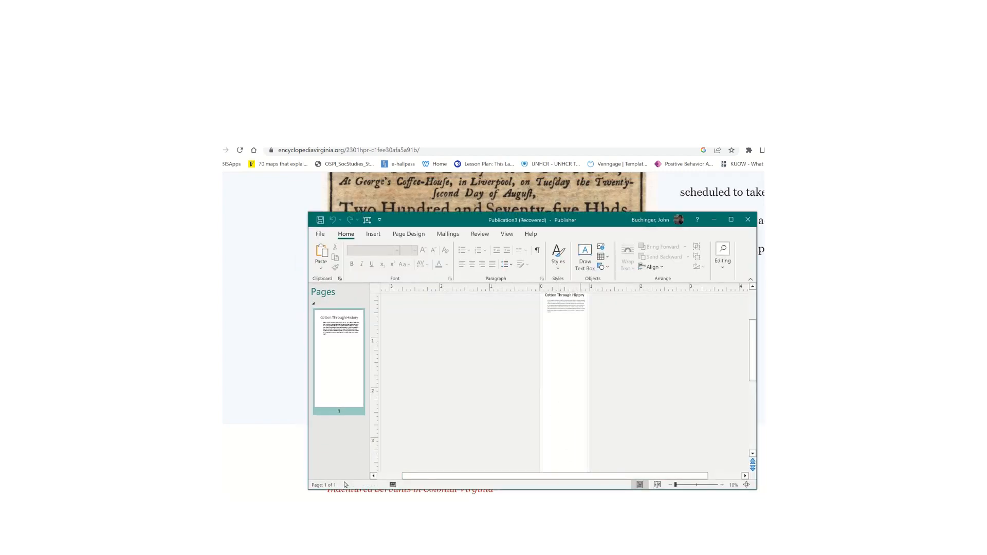
- Bring Panel 1.pub to the front and sketch a first text box below the tobacco ad
left_click(484, 495)
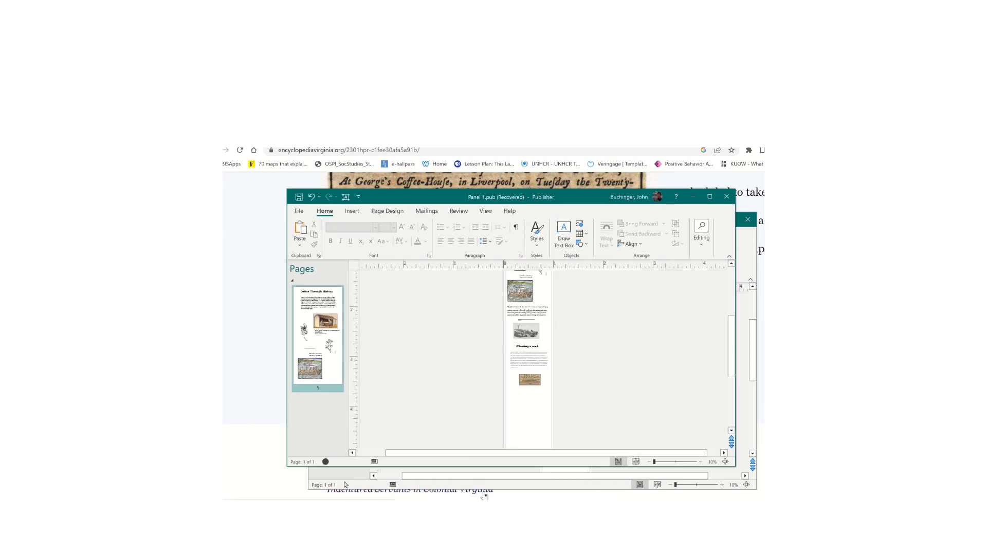
scroll(556, 391, "up", 2)
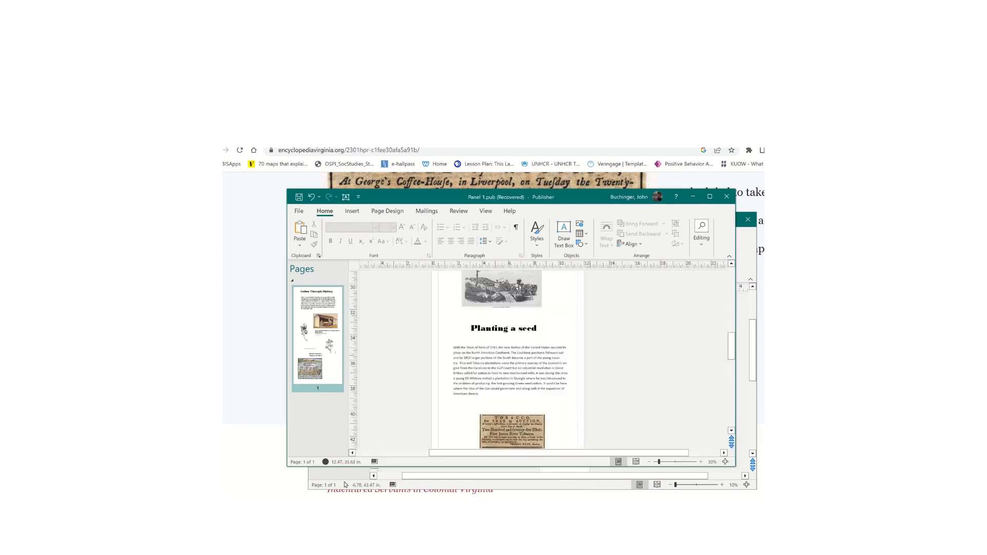
scroll(556, 391, "down", 4)
scroll(538, 324, "up", 2)
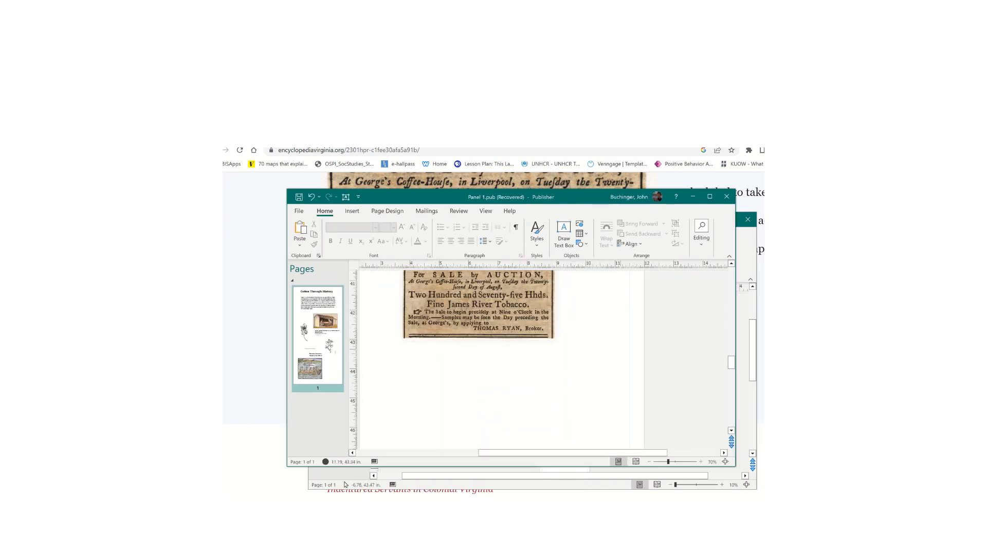
scroll(537, 324, "up", 1)
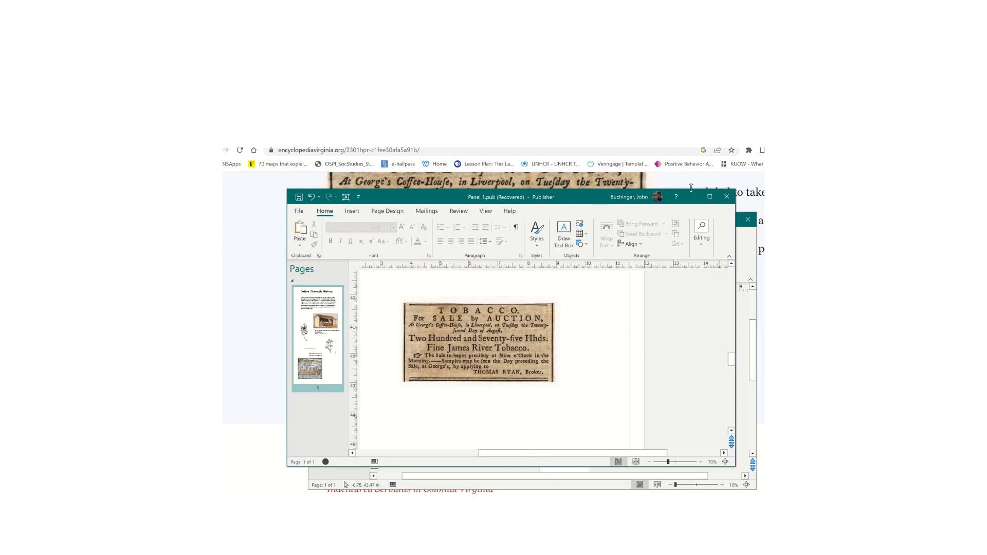
left_click(561, 228)
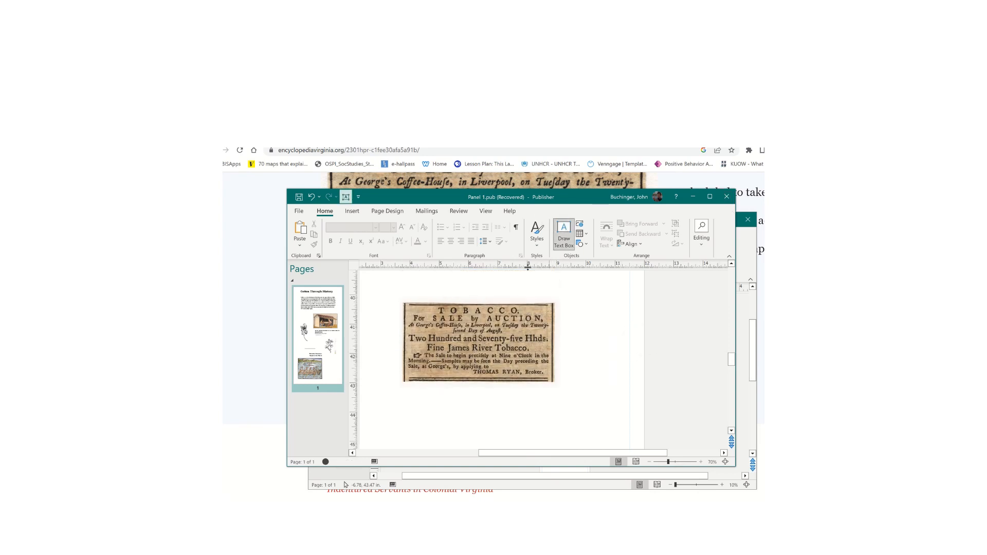
left_click(425, 392)
left_click_drag(426, 391, 510, 401)
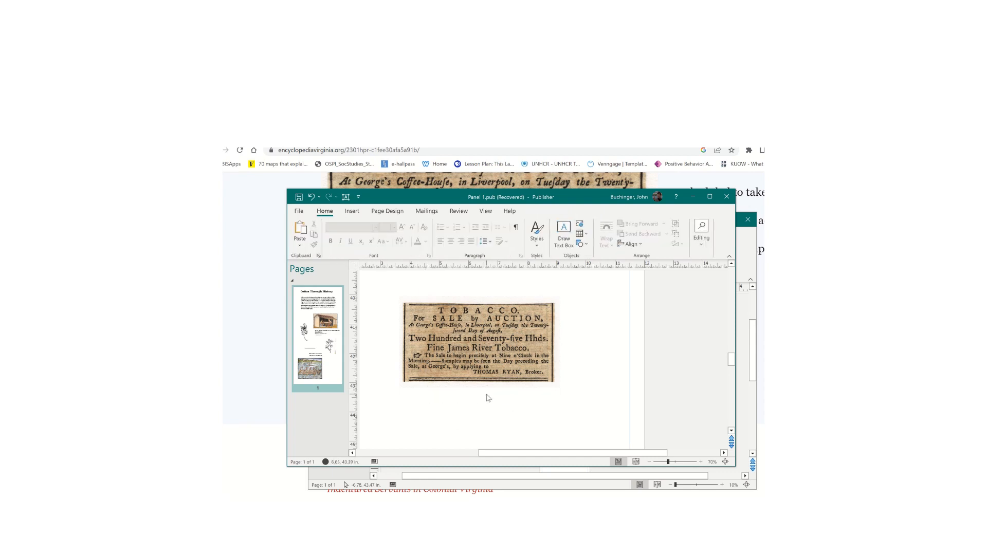
- Draw the caption box beneath the tobacco ad and type 'Colonial William' into it
left_click(564, 229)
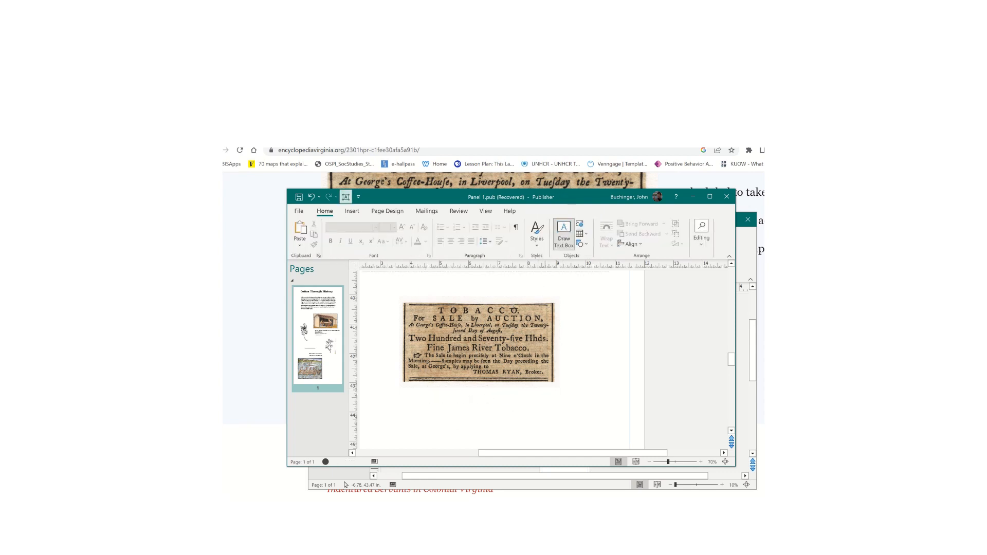
mouse_move(430, 391)
left_mouse_down()
mouse_move(490, 410)
mouse_move(538, 404)
left_mouse_up()
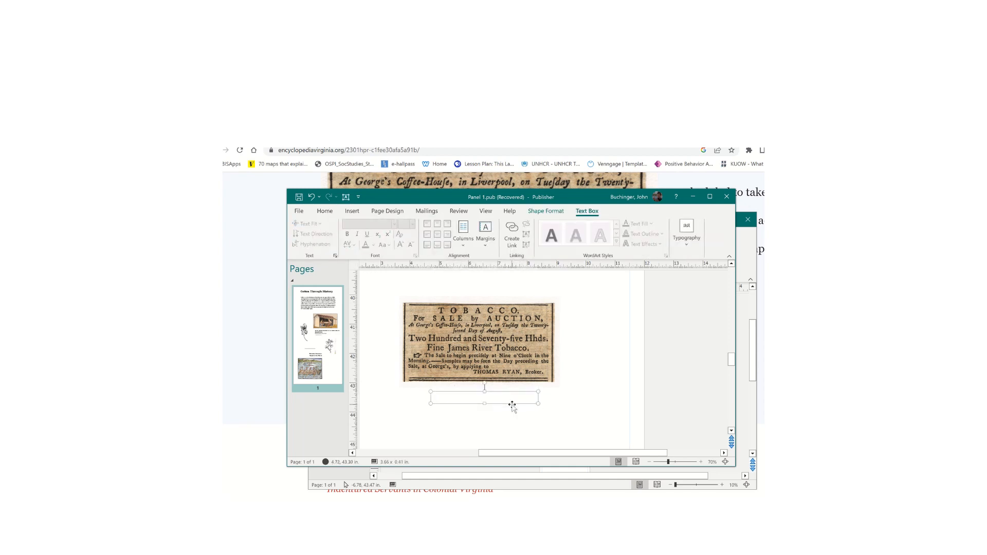
left_click(508, 398)
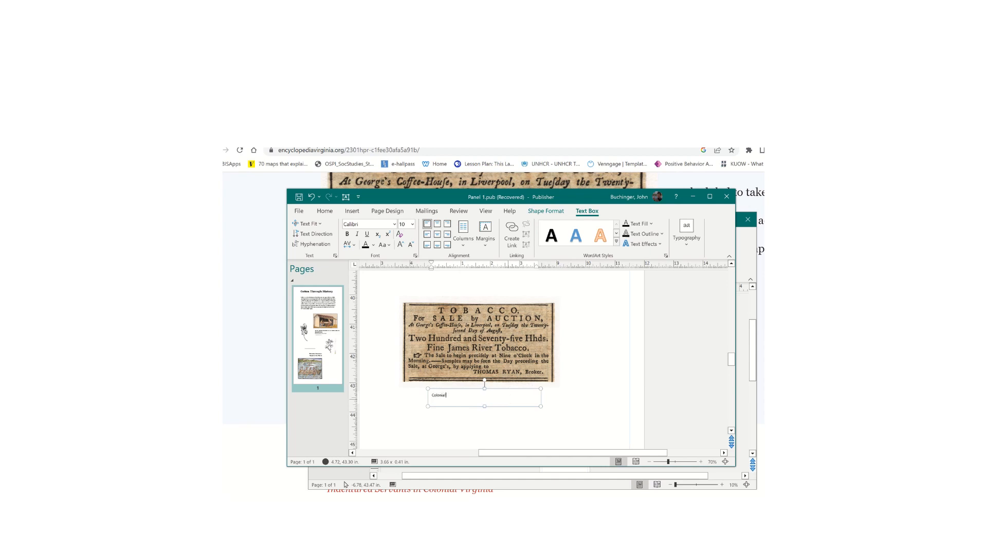
type("Colonial Williamsberg")
left_click(345, 501)
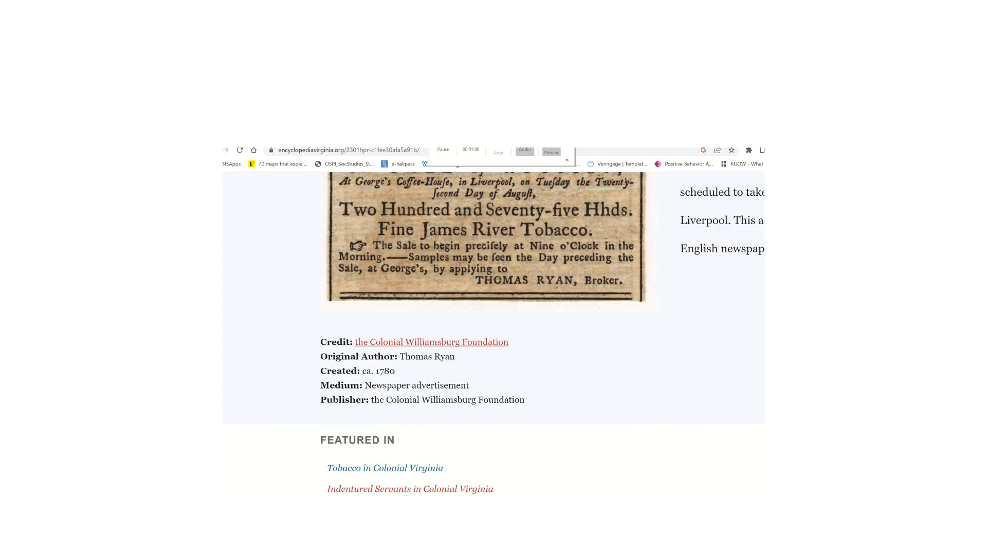
left_click(345, 501)
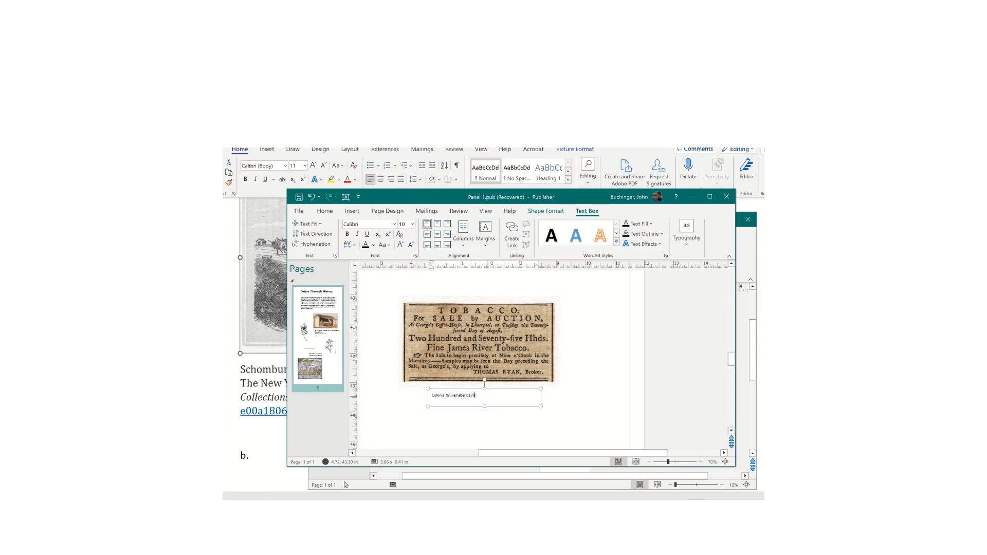
- Move the caption box up and right to sit under the ad's right side
left_click(498, 429)
left_click(474, 399)
left_click_drag(484, 391, 555, 386)
left_click(607, 411)
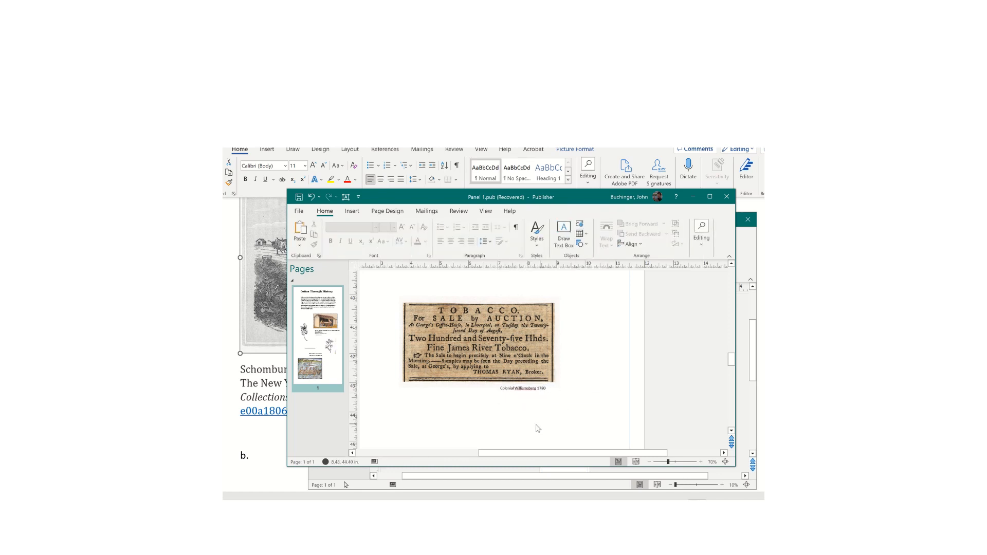
- Select and delete the old 'Colonial Williamsberg 1780' caption text
left_click(540, 388)
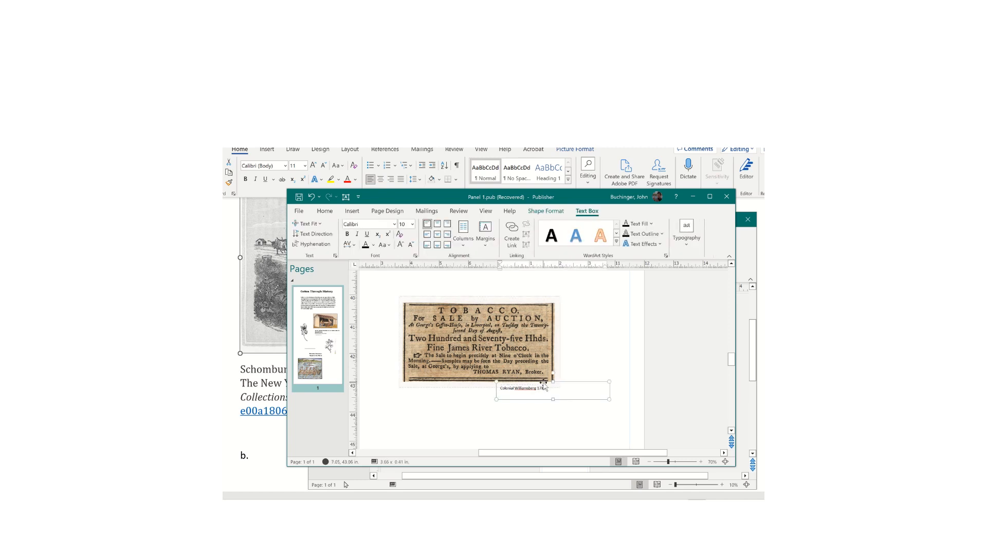
left_click_drag(549, 388, 491, 393)
key("Delete")
- Insert 'cash', enlarge the caption box, and correct 'ottom' to 'cotton'
scroll(520, 397, "up", 3)
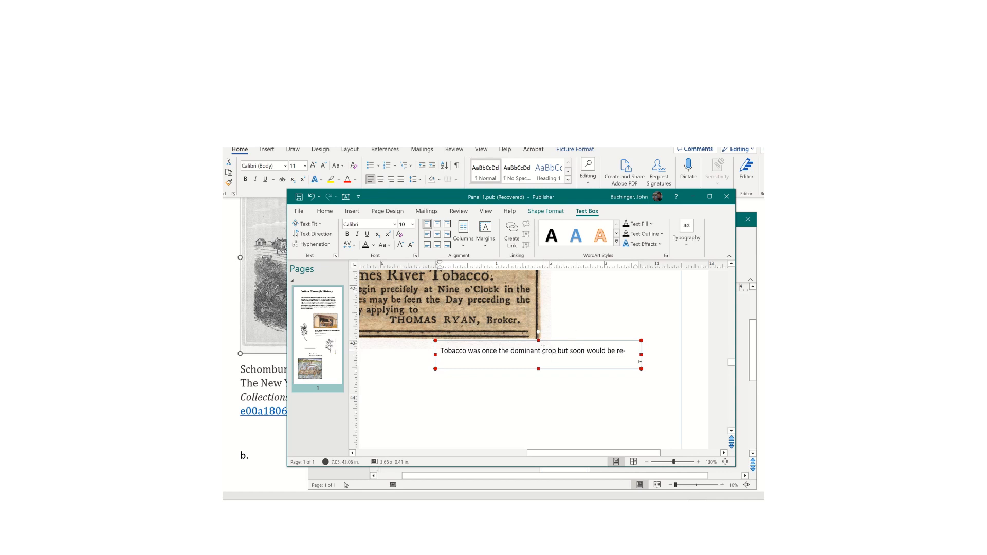
type("cash c")
left_click_drag(538, 368, 538, 423)
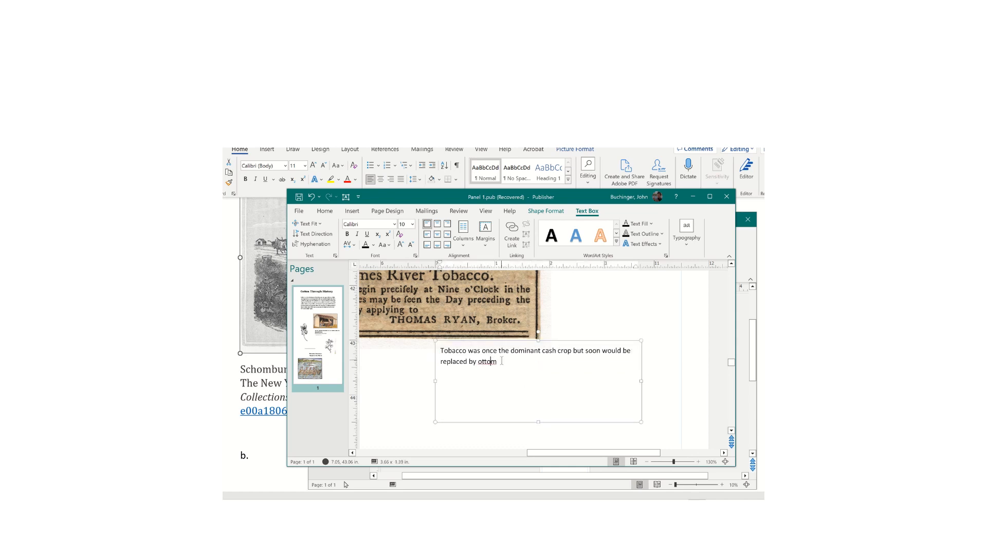
mouse_move(498, 361)
left_mouse_down()
mouse_move(471, 361)
mouse_move(482, 364)
left_mouse_up()
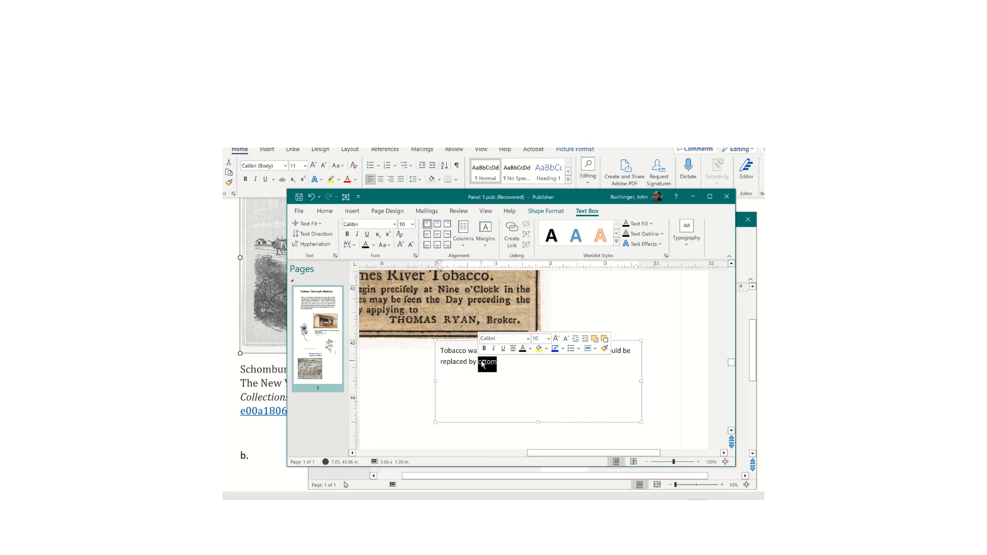
key("Delete")
type("cotton.")
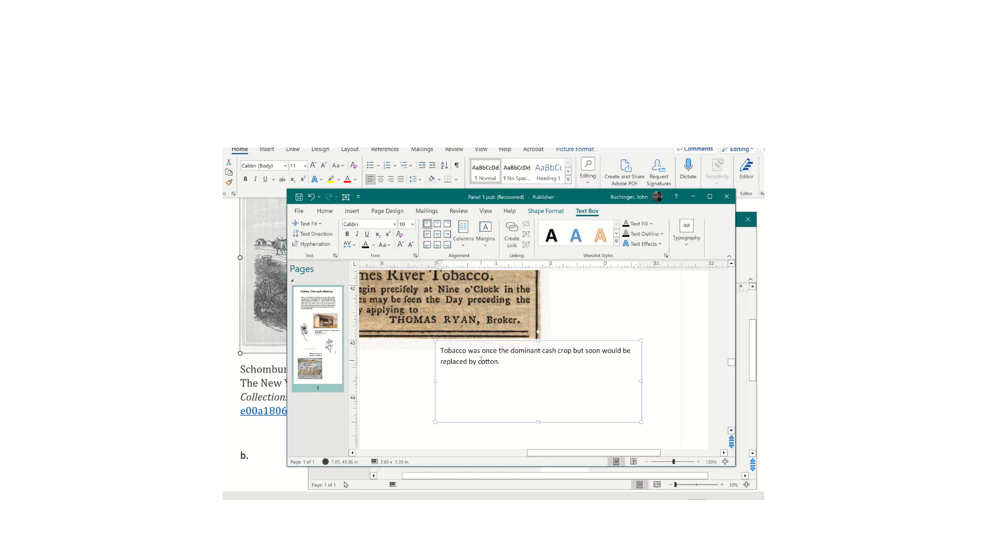
- Undo an accidental paste and add the credit line 'Colonial Williamsberg 1780'
key("ctrl+v")
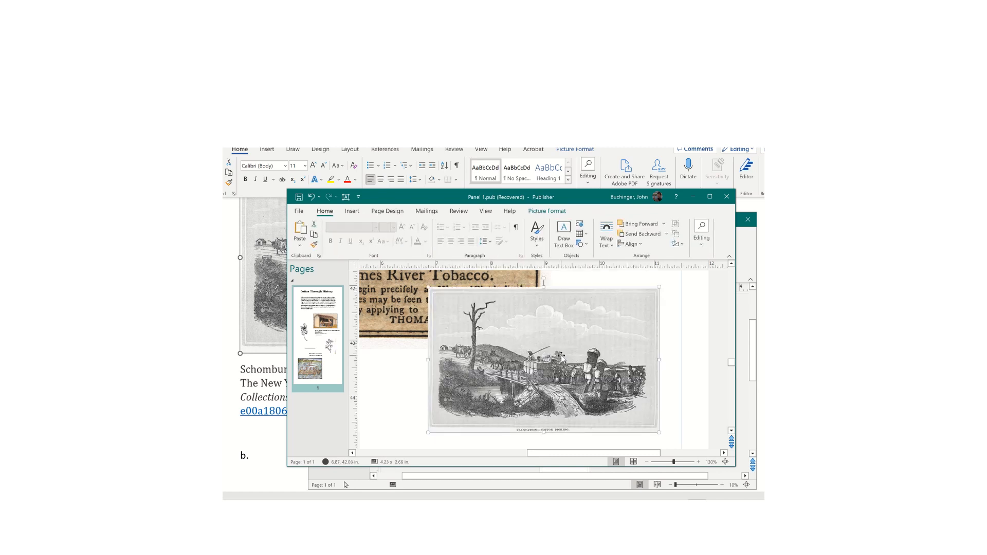
key("ctrl+z")
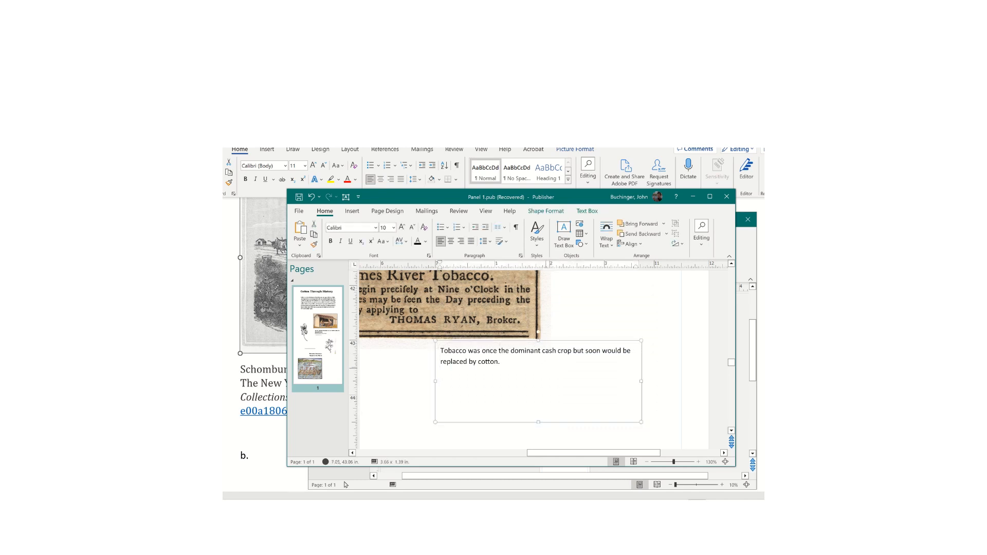
type("olonial Williamsberg 1780")
right_click(494, 381)
key("Escape")
scroll(543, 374, "down", 5)
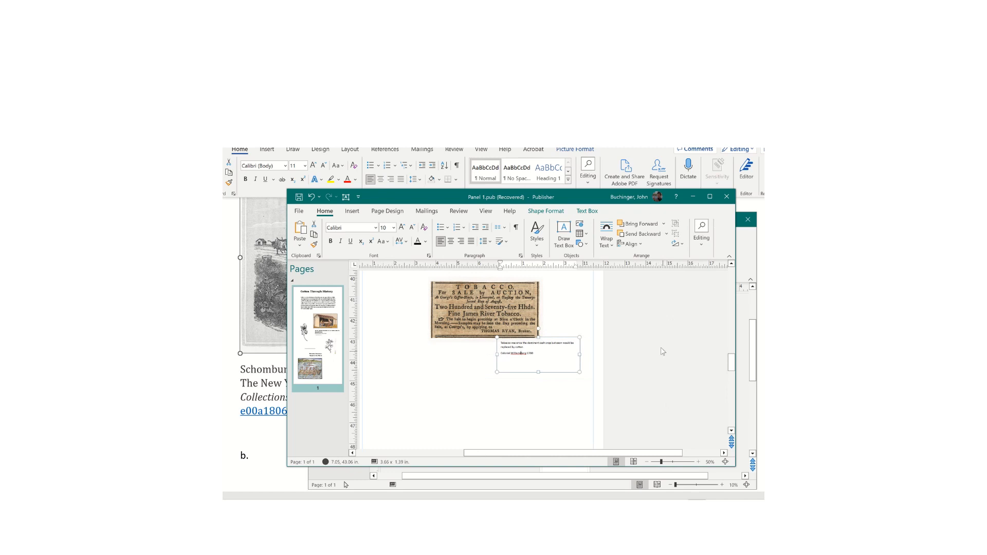
- Shift the tobacco caption left under the advert and set its text to 16 pt
left_click(651, 358)
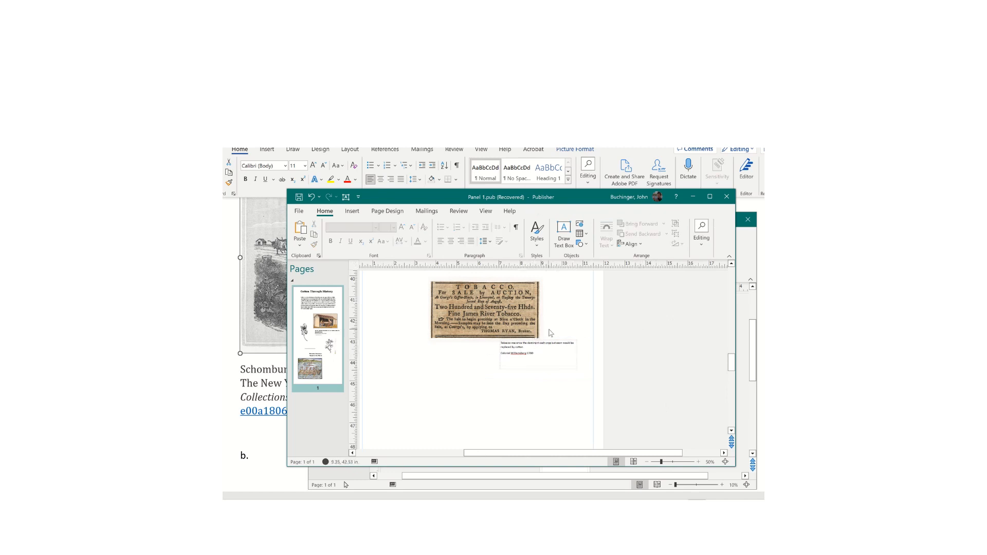
left_click_drag(553, 340, 444, 342)
left_click(469, 347)
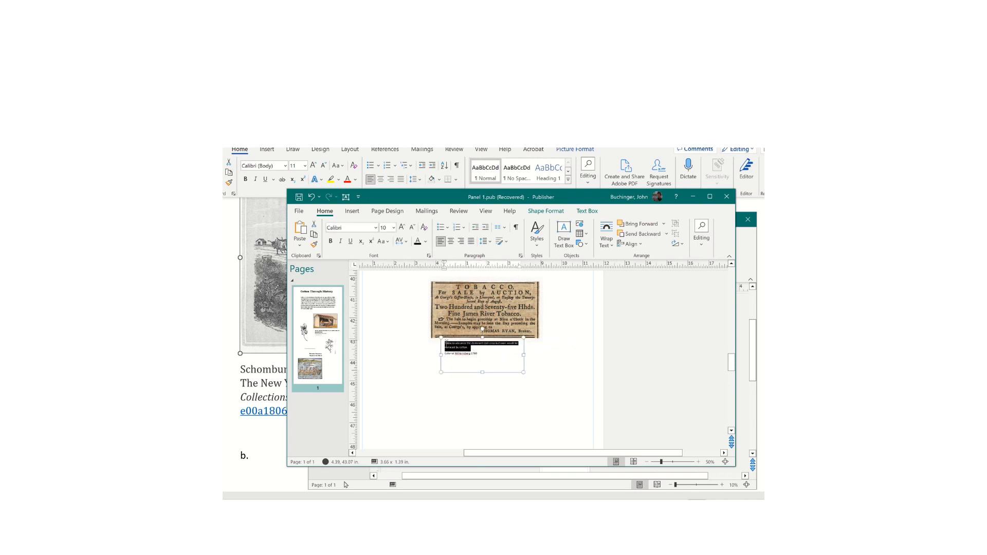
left_click(393, 229)
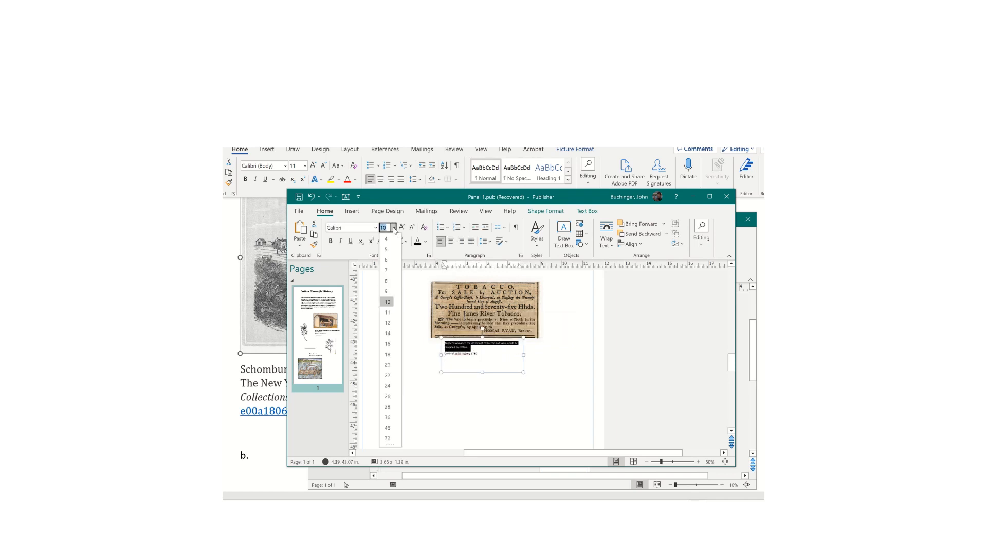
left_click(392, 344)
left_click(495, 365)
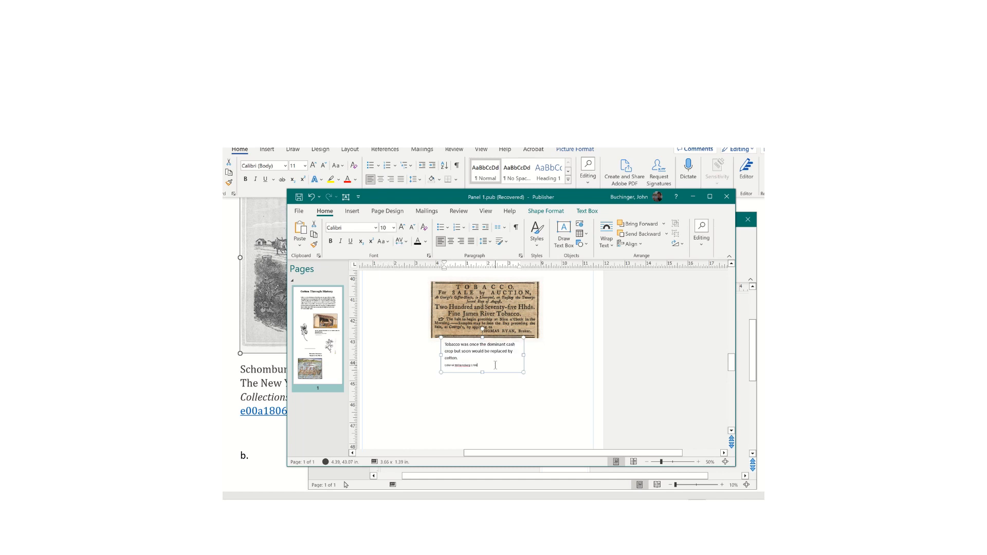
scroll(542, 351, "up", 1)
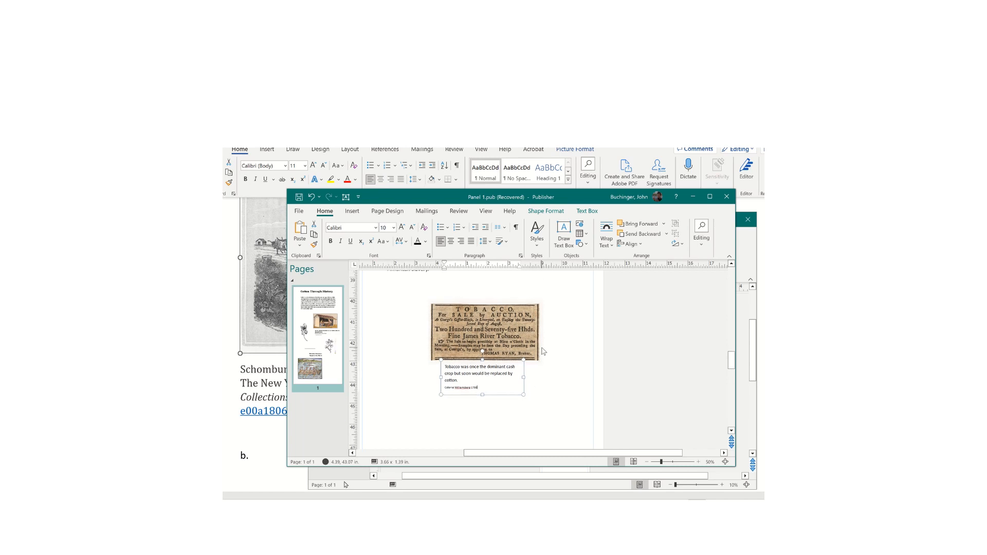
scroll(542, 351, "up", 6)
scroll(543, 351, "down", 1)
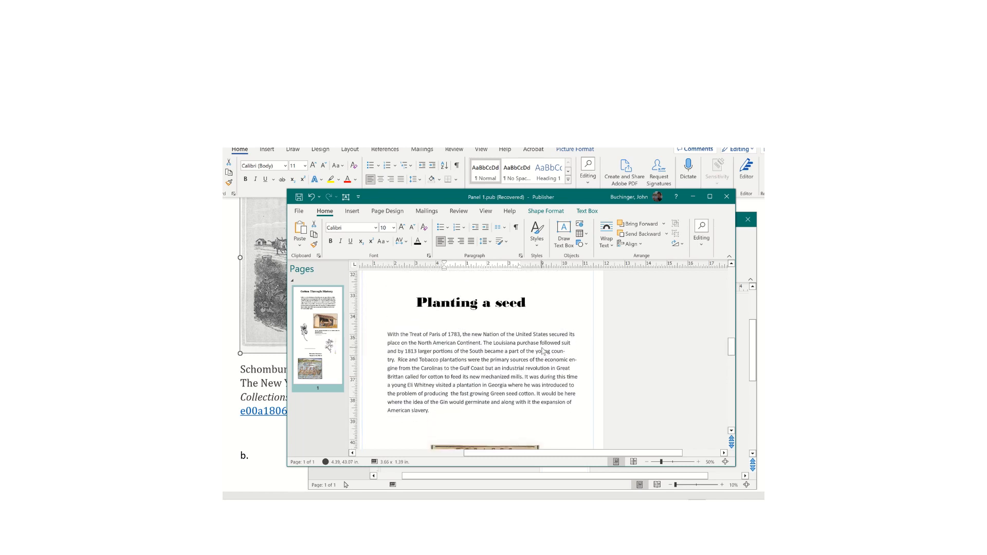
- Nudge the caption right and down, then enlarge the tobacco advert from both corners
scroll(543, 351, "down", 6)
left_click(571, 397)
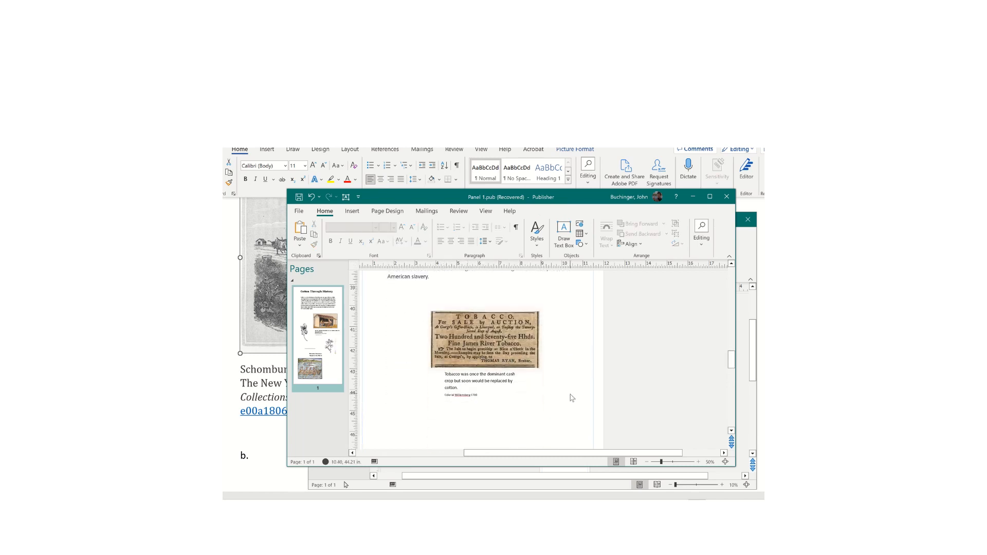
left_click(486, 375)
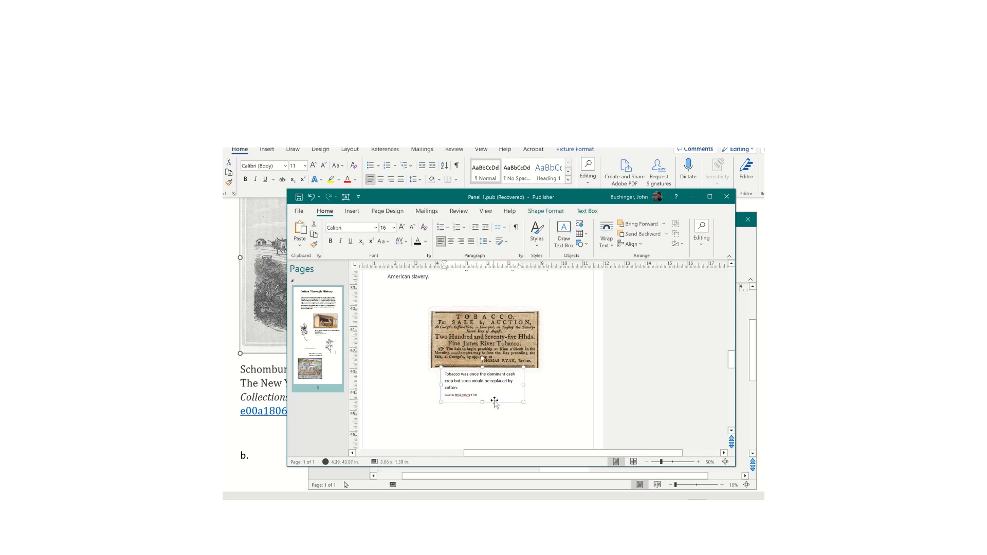
left_click_drag(494, 400, 500, 408)
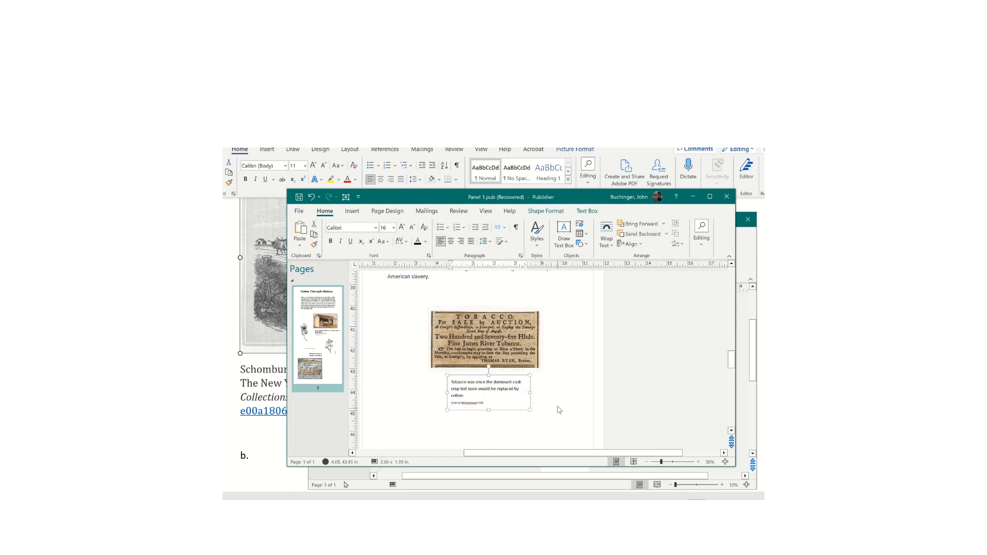
left_click_drag(482, 346, 479, 344)
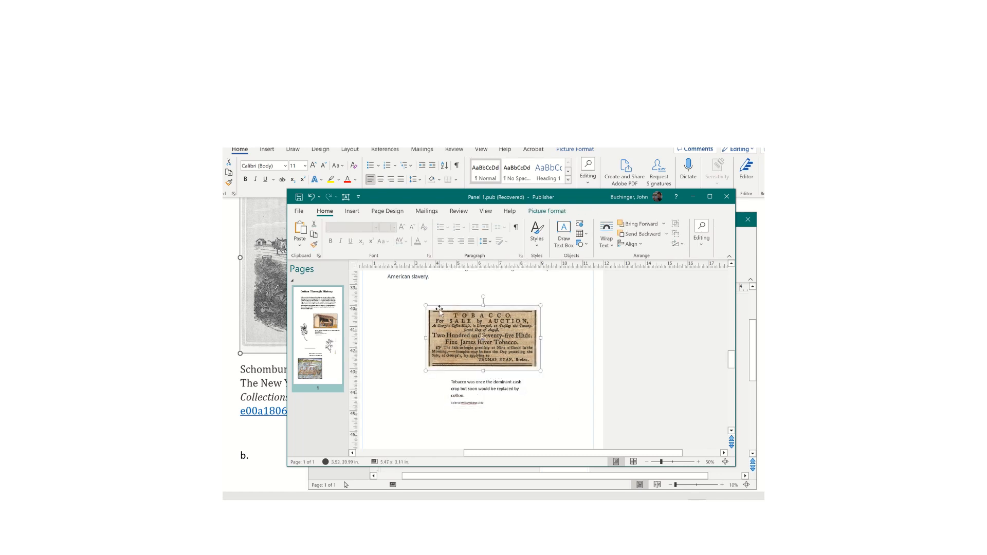
left_click_drag(425, 304, 395, 288)
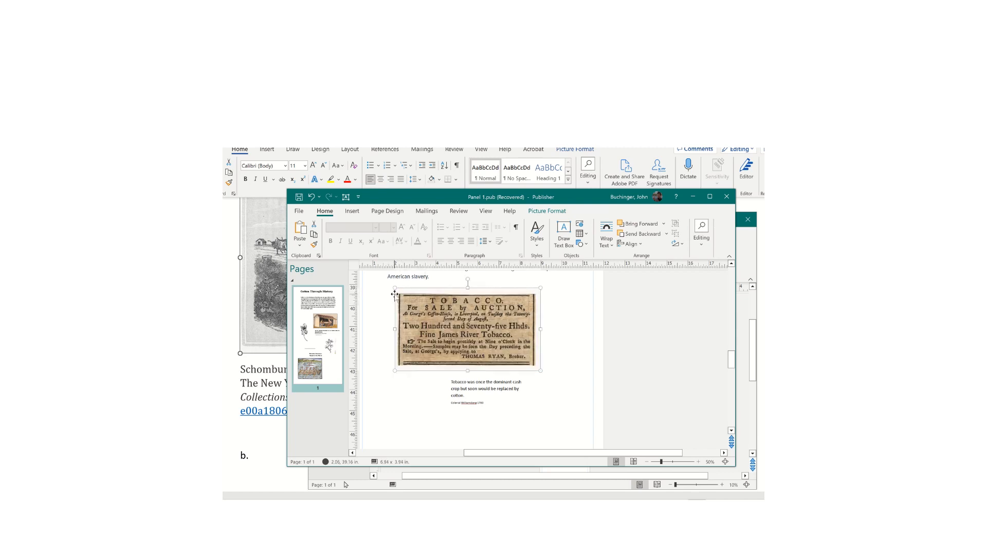
left_click_drag(541, 369, 561, 379)
- Move the caption just below the enlarged advert and zoom out to 10% to show the panel
left_click(517, 394)
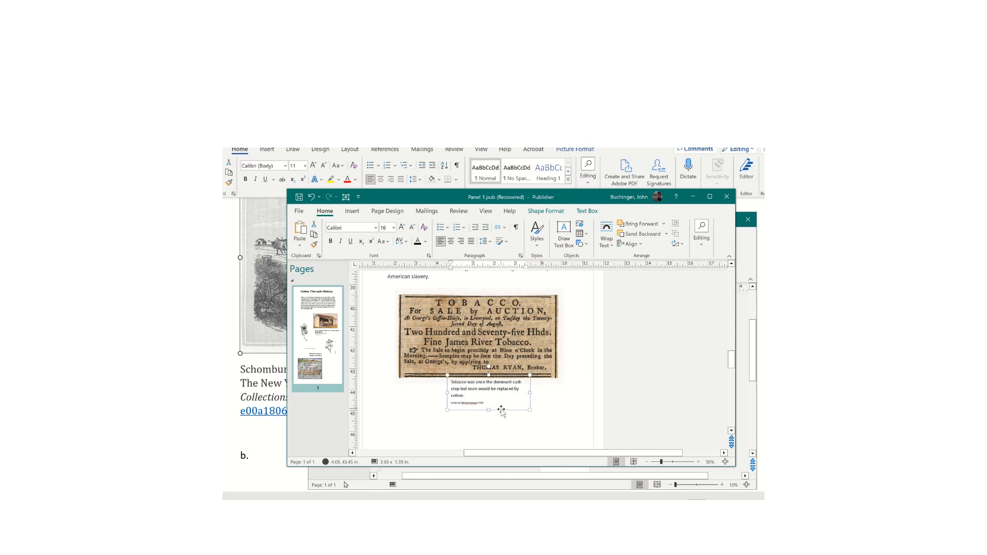
left_click(502, 412)
left_click(503, 407)
left_click_drag(504, 410, 506, 422)
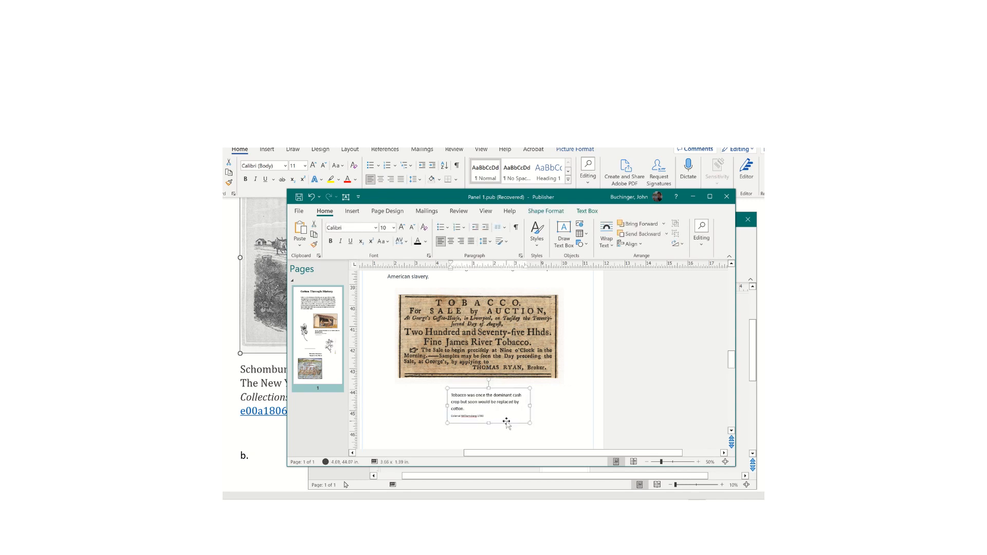
left_click_drag(661, 461, 651, 461)
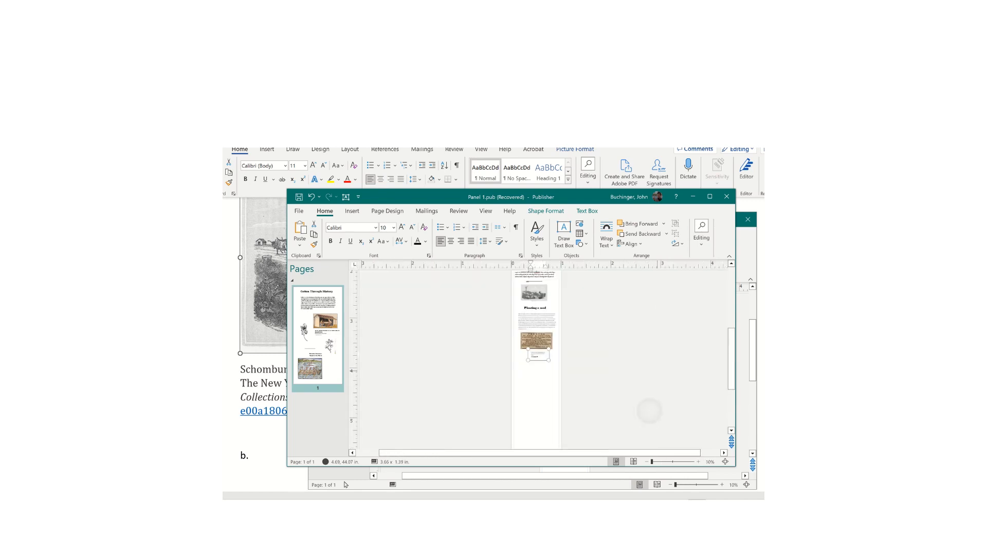
- Shift the small picture above 'Planting a seed' slightly to the right
scroll(649, 410, "up", 6)
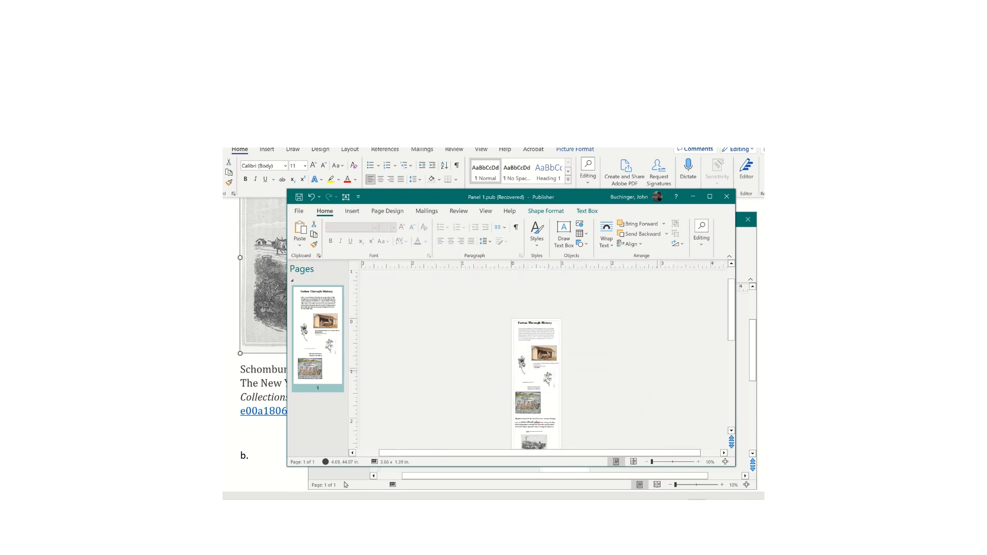
scroll(649, 411, "down", 5)
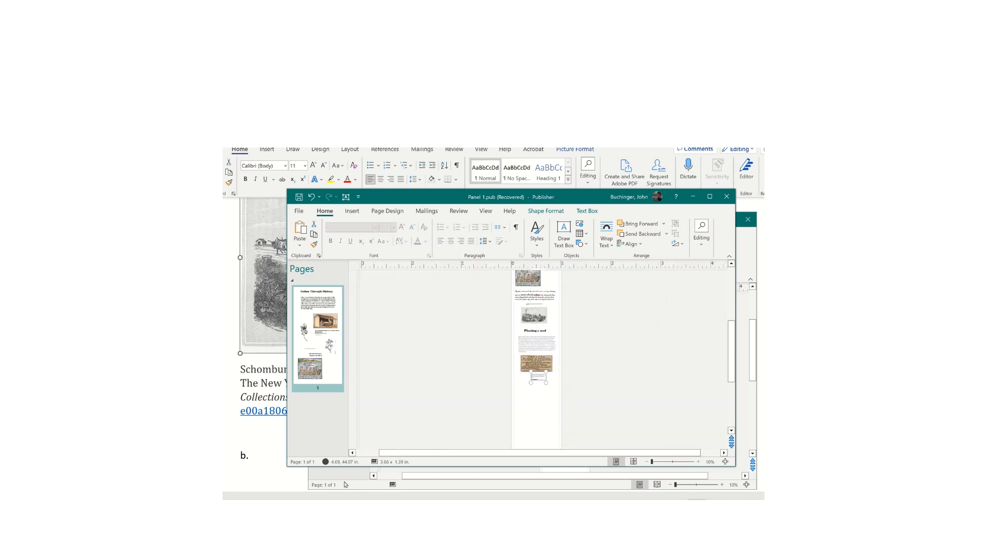
left_click(653, 371)
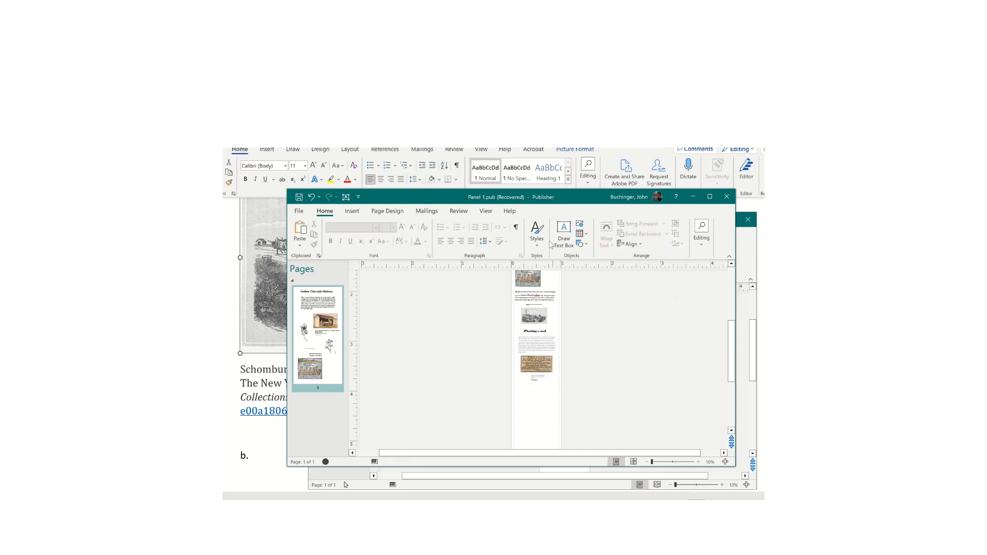
left_click(534, 364)
left_click(535, 318)
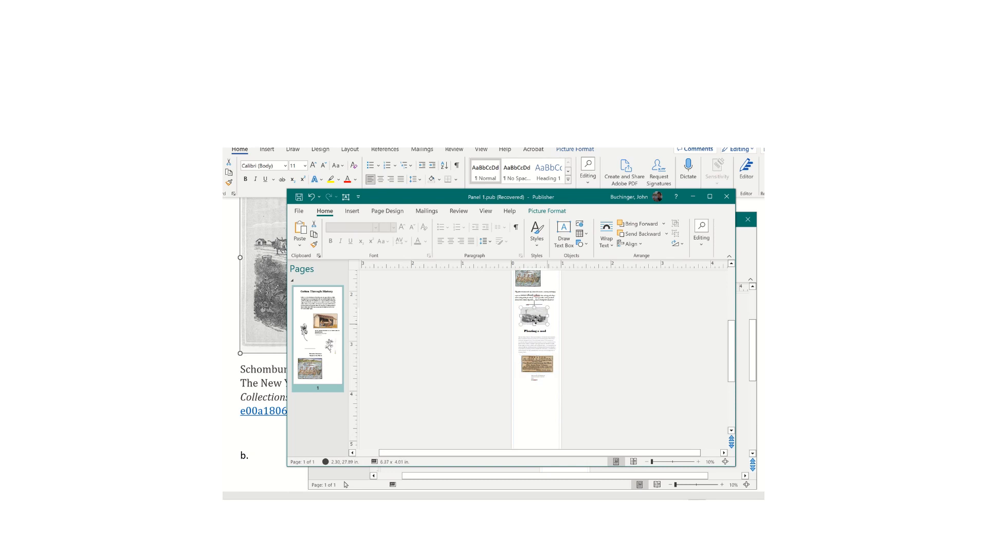
left_click_drag(535, 320, 541, 320)
left_click(628, 330)
- Move the picture higher up the page right and slightly down
scroll(628, 329, "up", 1)
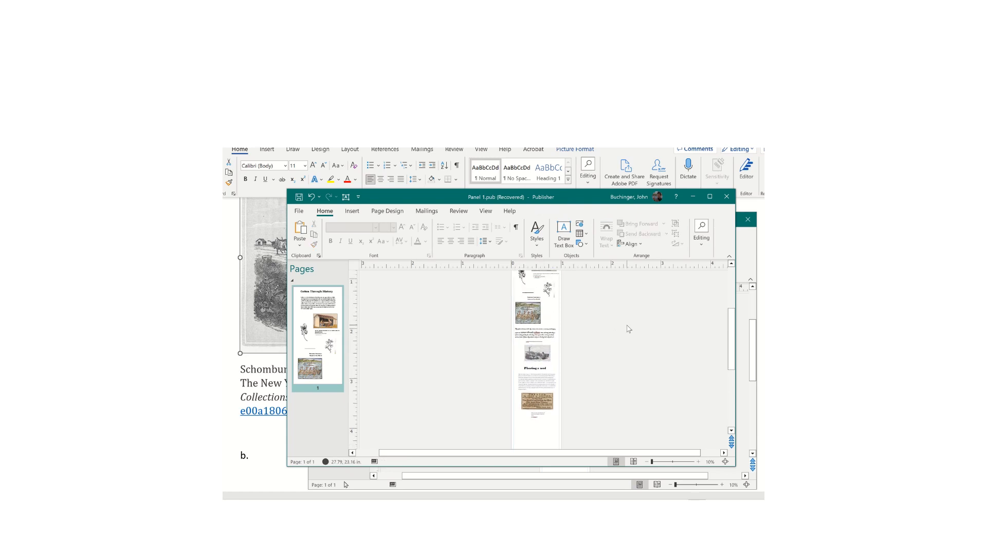
scroll(628, 328, "up", 2)
scroll(628, 329, "down", 5)
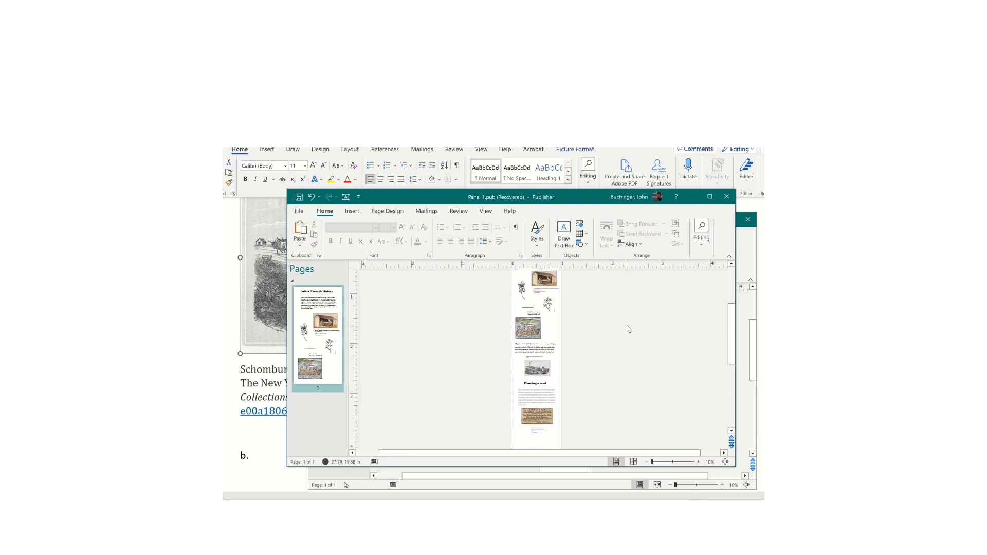
left_click(530, 330)
left_click_drag(530, 330, 539, 332)
left_click(542, 371)
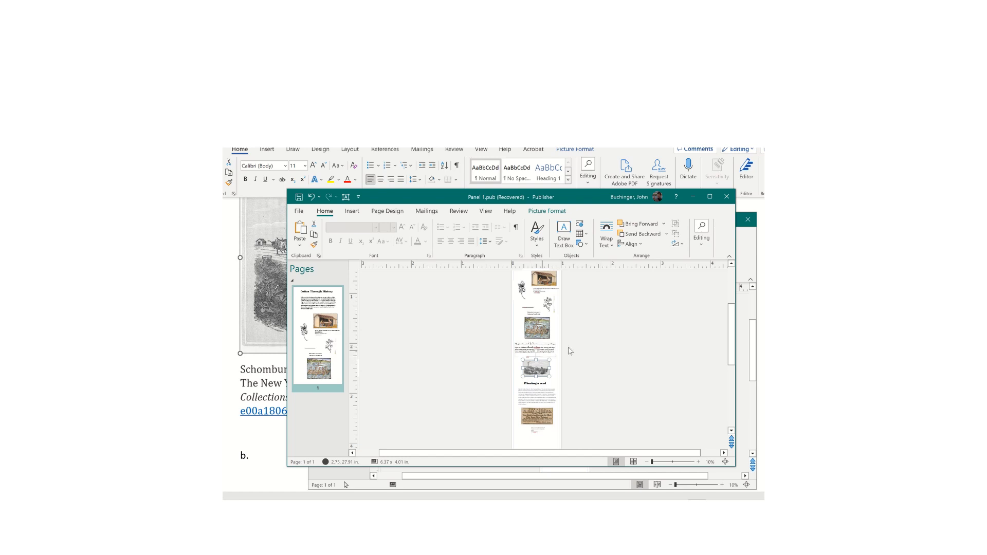
- Move the small cotton-flower picture slightly down into a better position
scroll(628, 318, "up", 2)
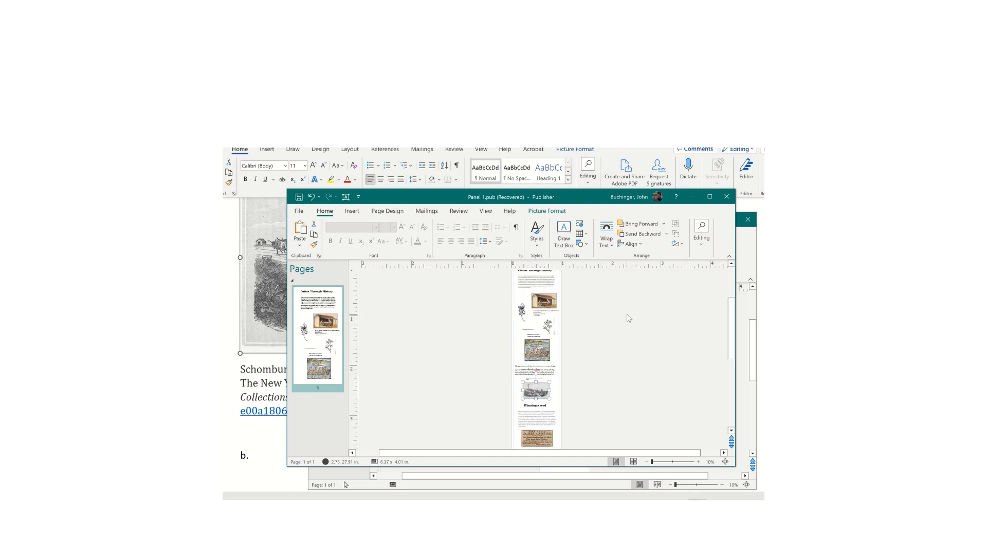
left_click(523, 310)
mouse_move(523, 319)
left_mouse_down()
mouse_move(522, 329)
mouse_move(536, 312)
left_mouse_up()
left_click(543, 311)
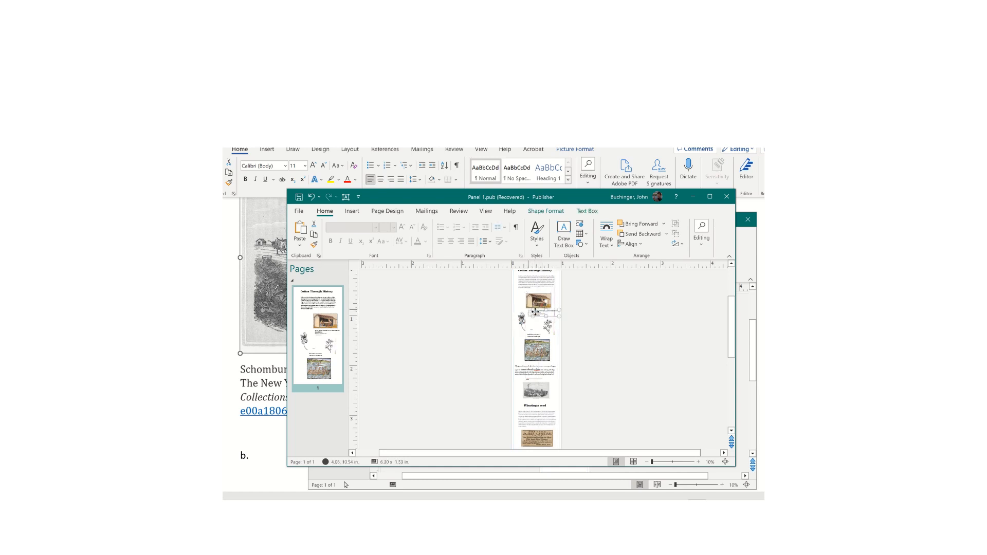
left_click(606, 324)
scroll(607, 324, "down", 5)
scroll(606, 323, "up", 5)
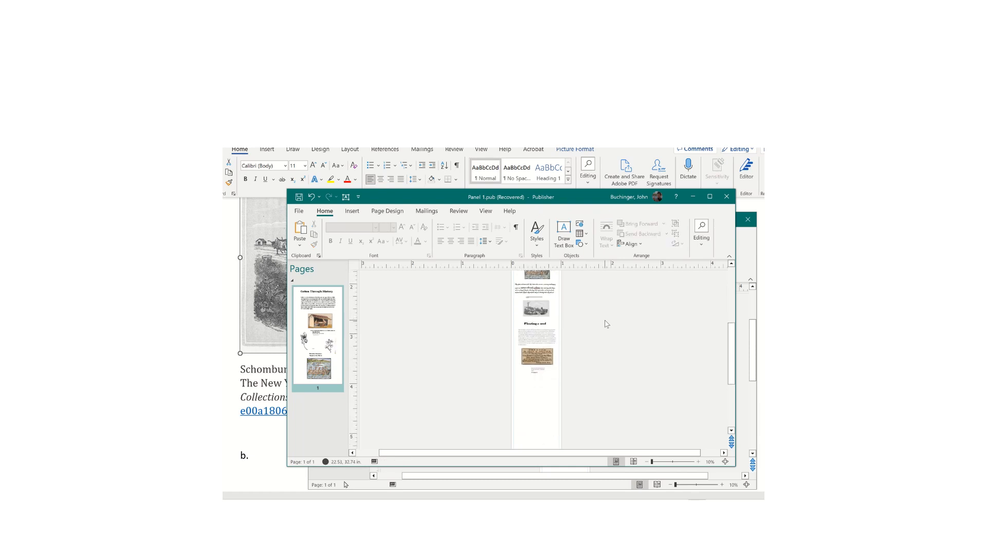
scroll(606, 324, "up", 5)
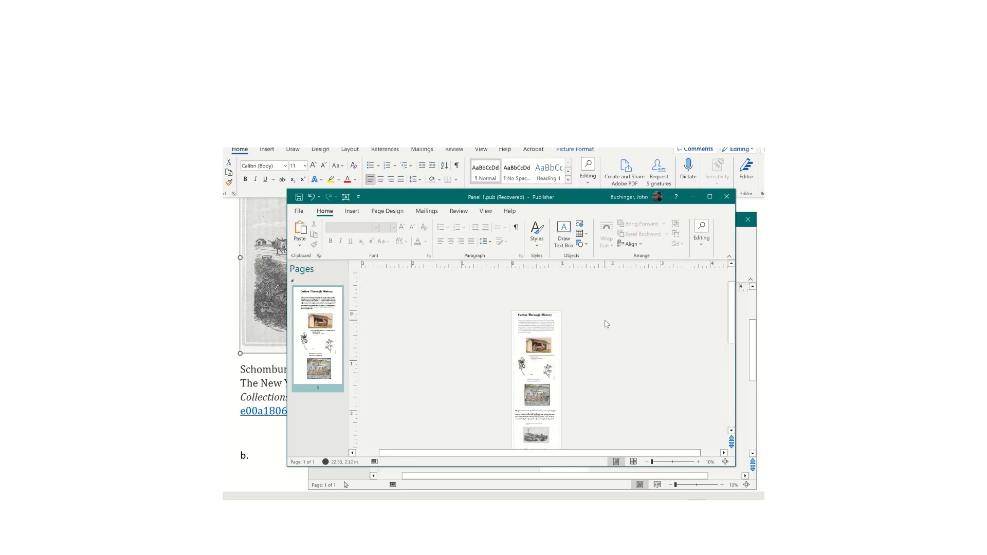